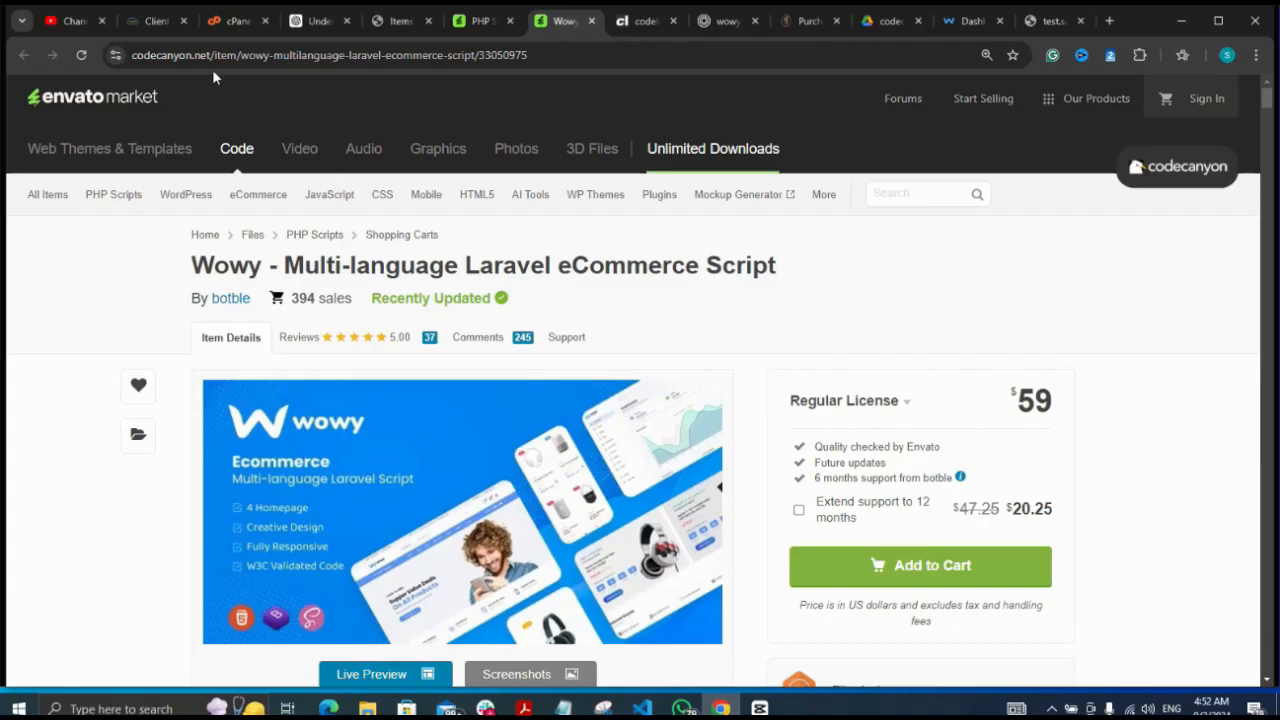
# Switch from the CodeCanyon Wowy product page to the hosting account's cPanel tab
pyautogui.click(226, 22)
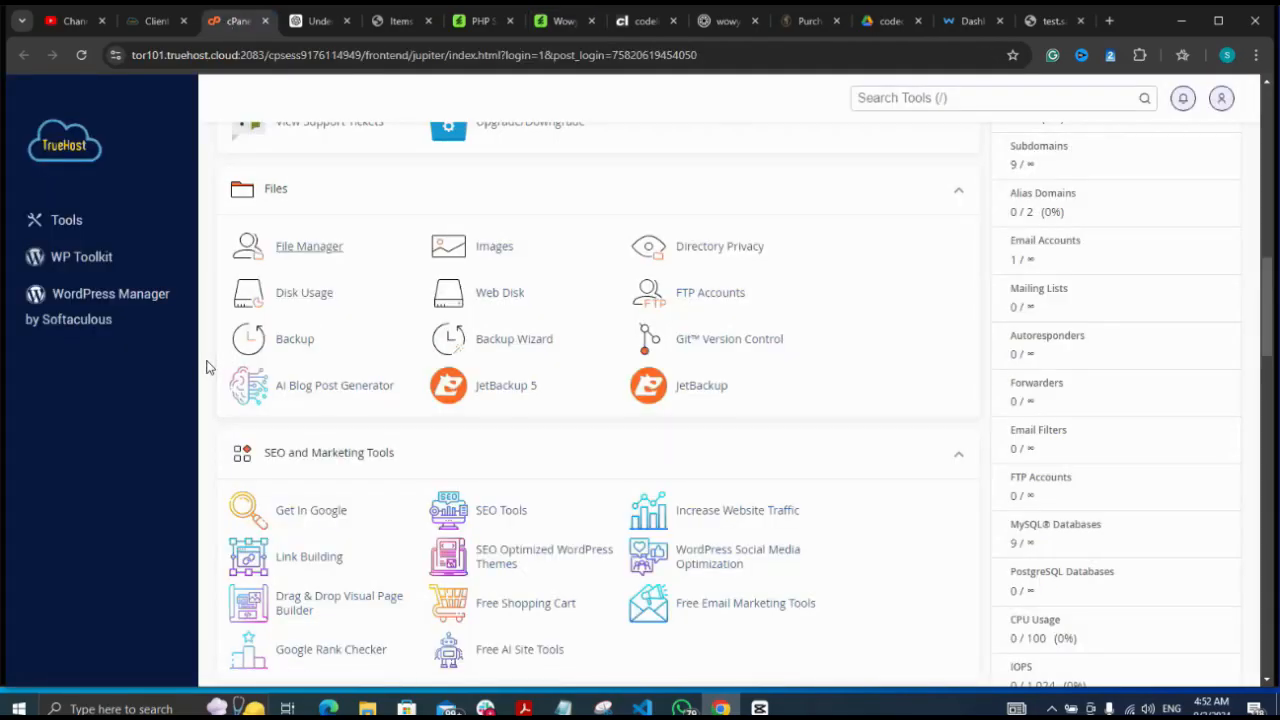
# Open File Manager on the test.saidbyte.com.ng folder containing the 98.44 MB main.zip
pyautogui.scroll(-4, 207, 367)
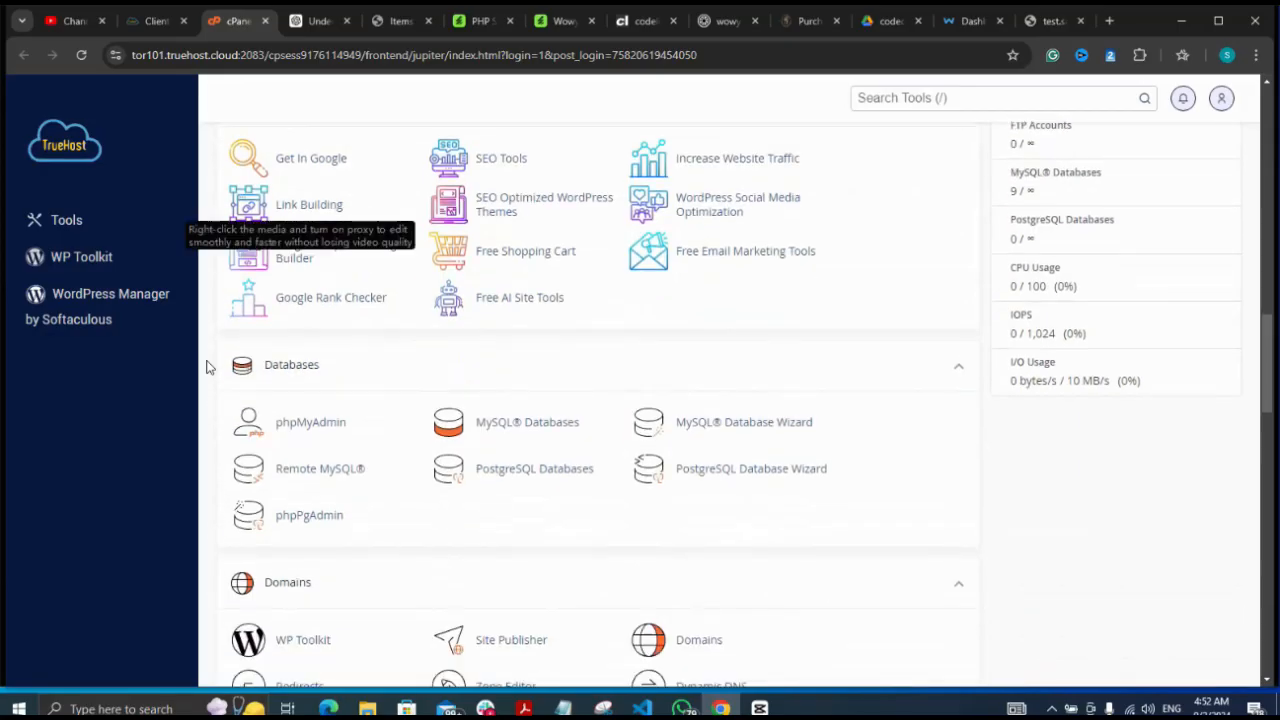
pyautogui.scroll(7, 207, 367)
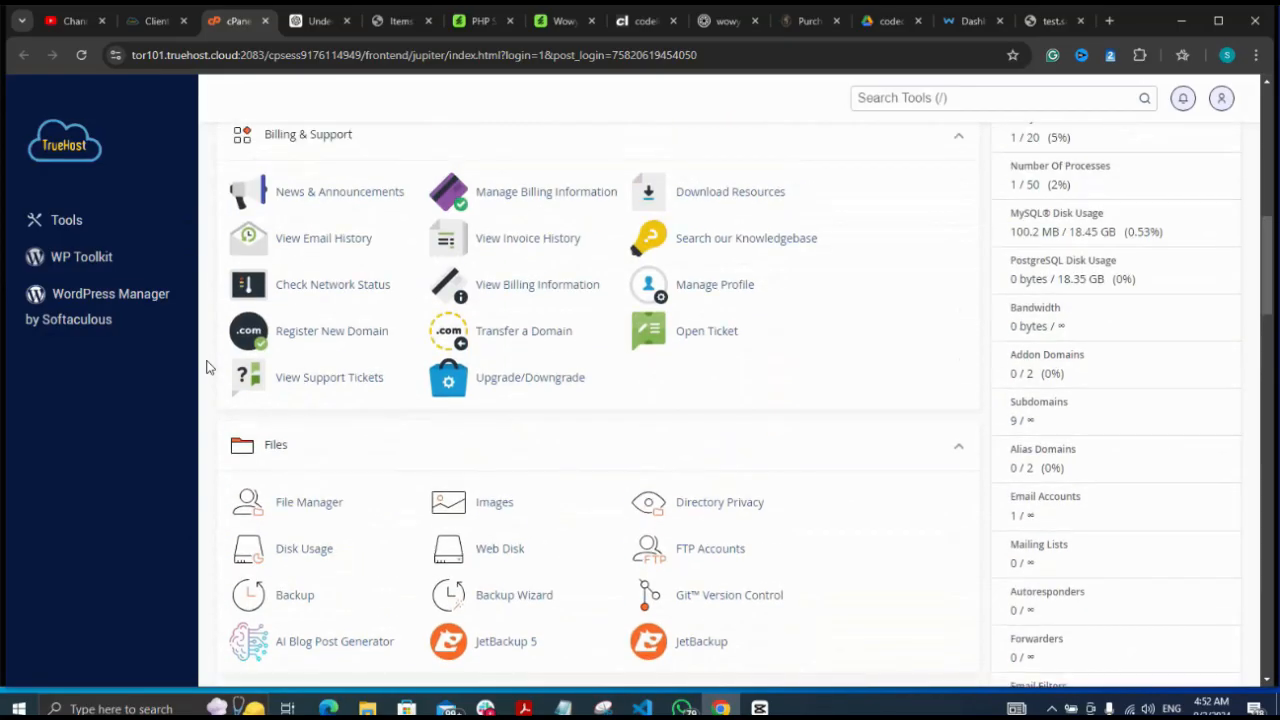
pyautogui.click(311, 511)
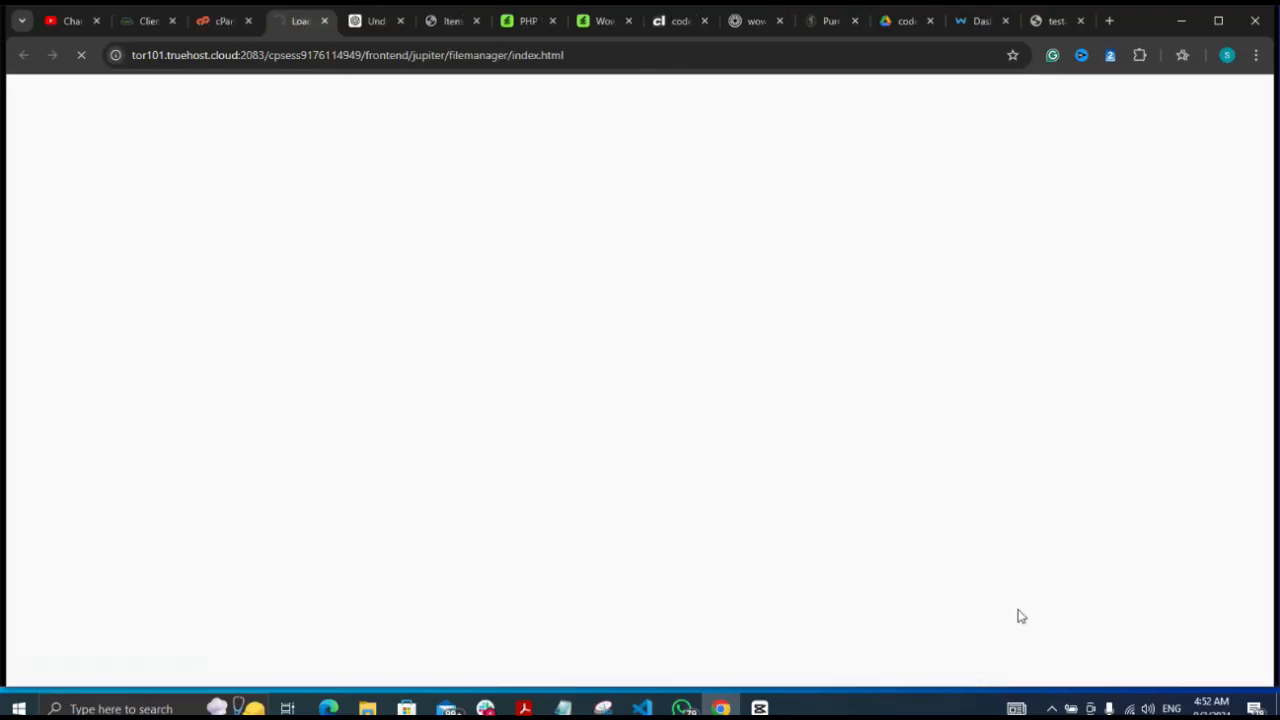
pyautogui.click(1051, 708)
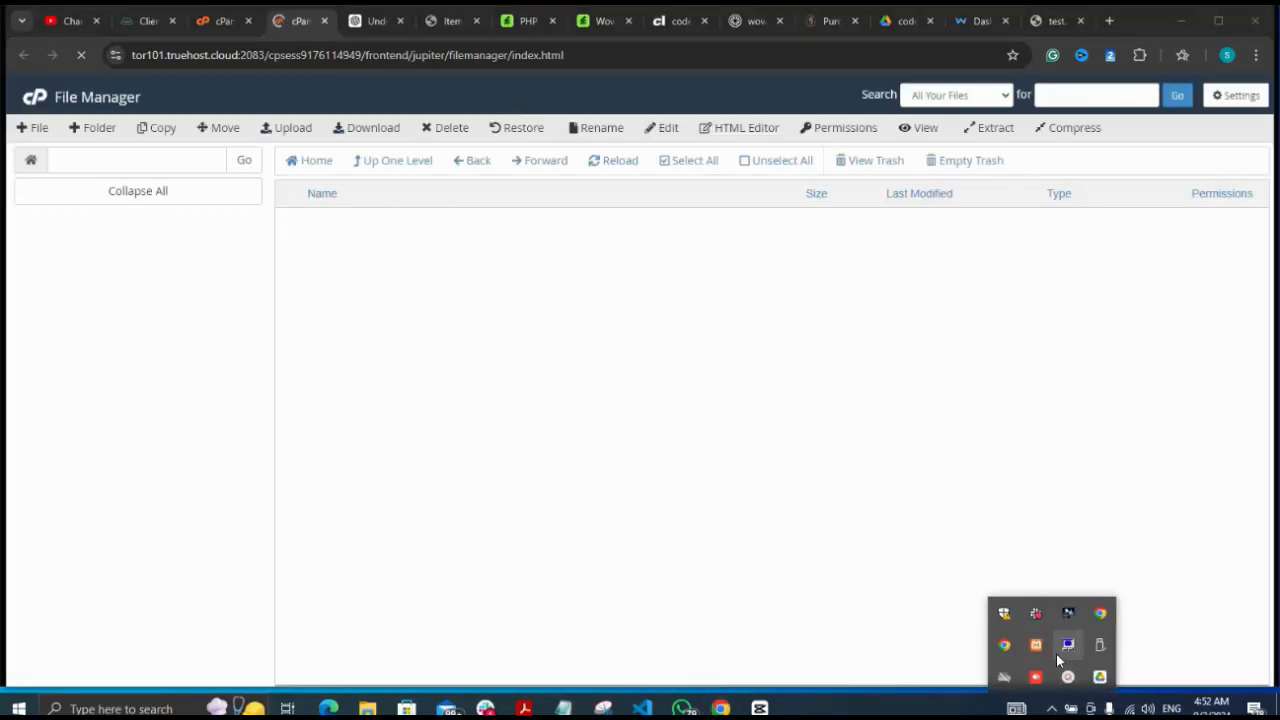
pyautogui.click(1074, 683)
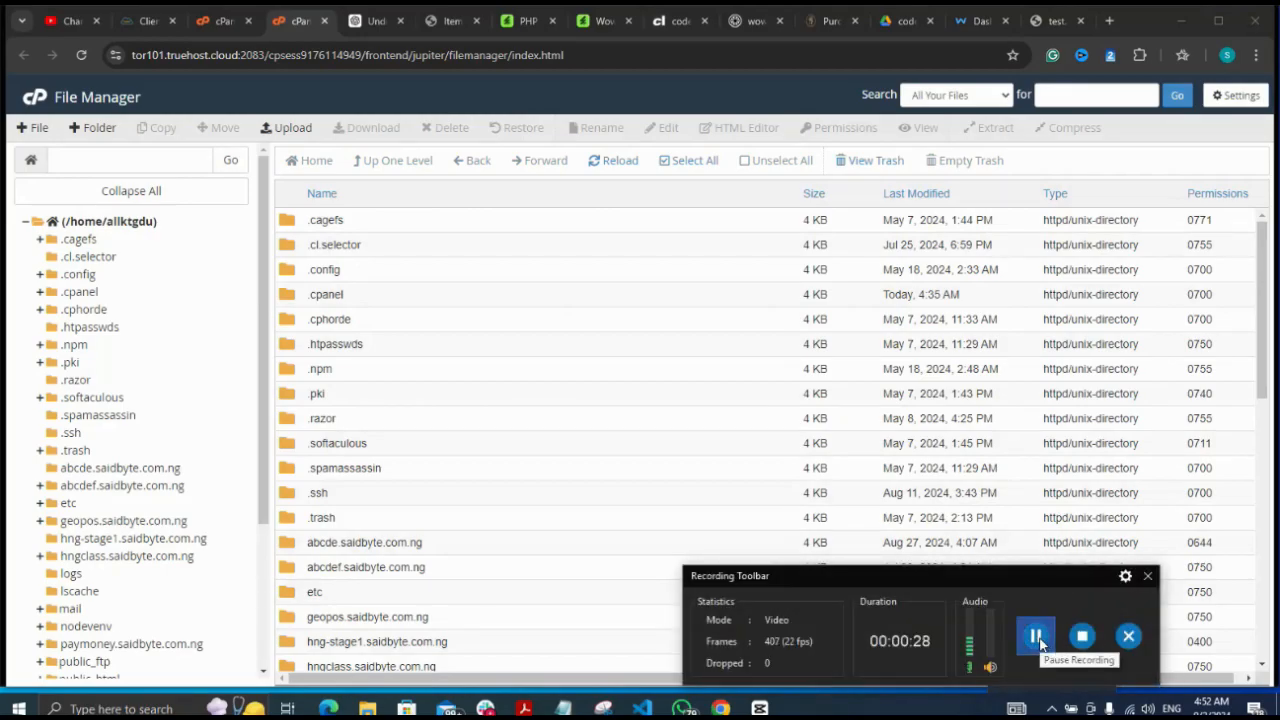
pyautogui.scroll(-2, 266, 441)
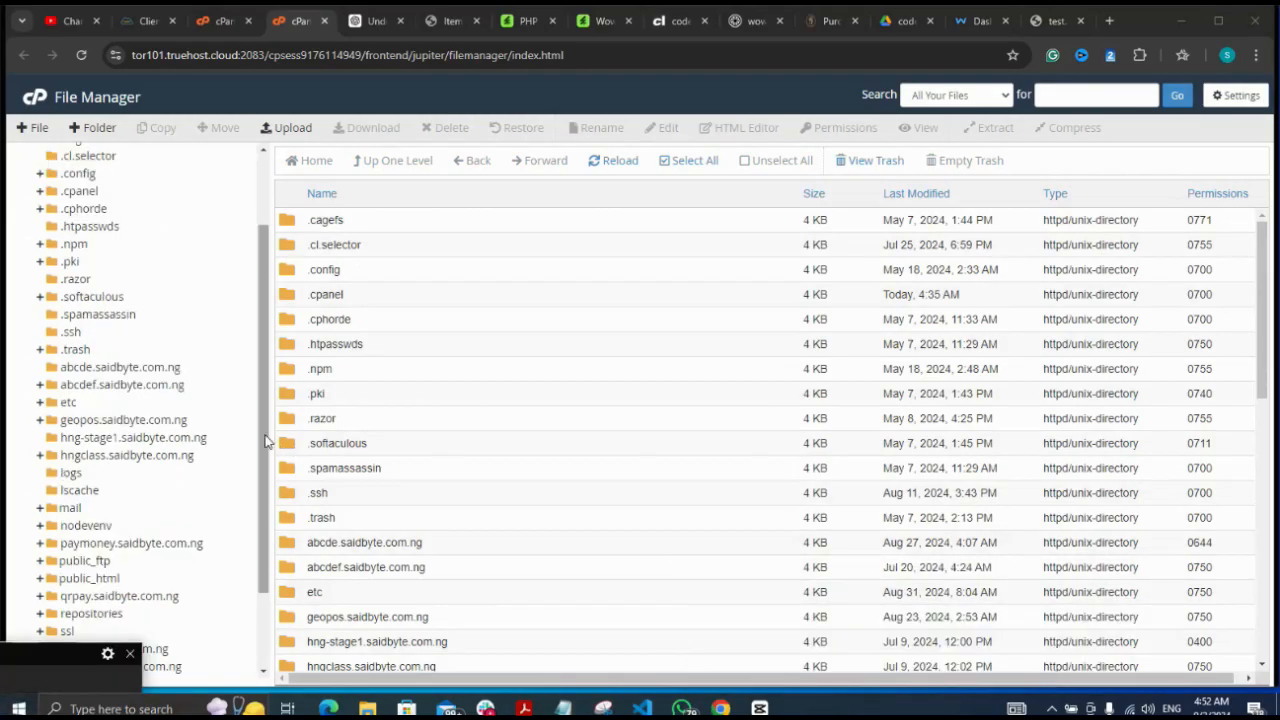
pyautogui.moveTo(267, 441); pyautogui.dragTo(254, 548)
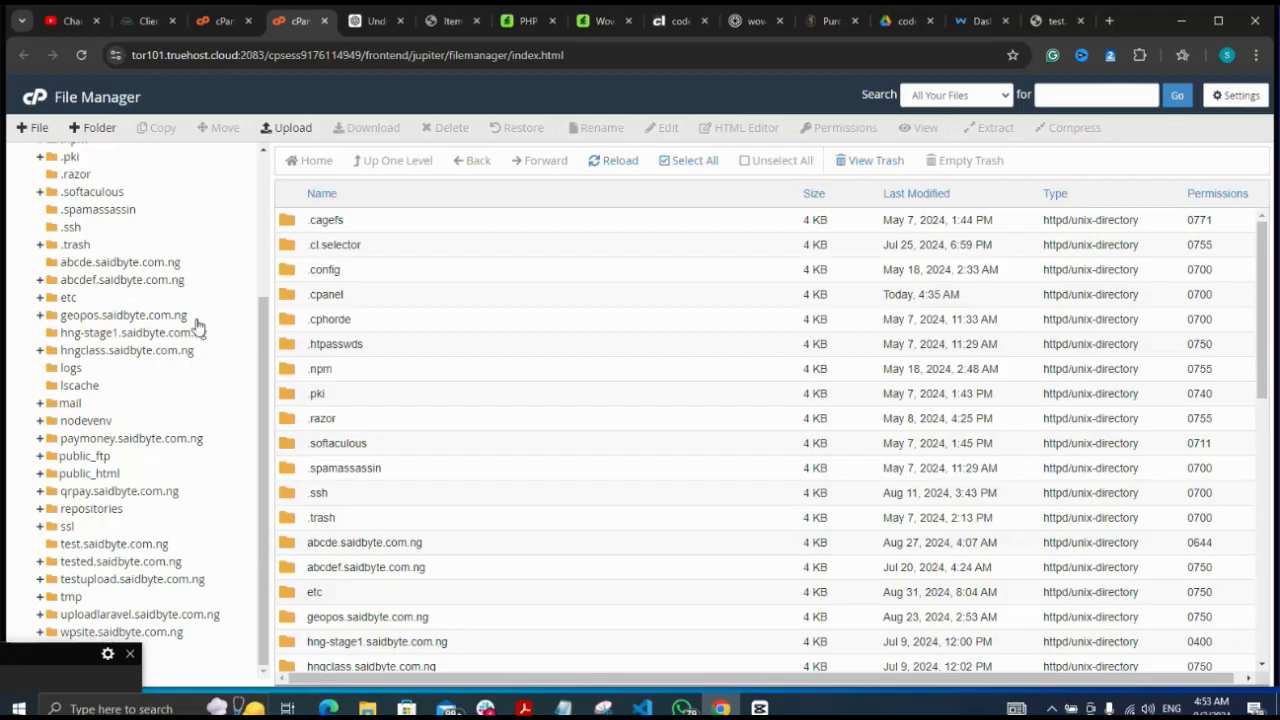
pyautogui.click(52, 683)
pyautogui.click(26, 710)
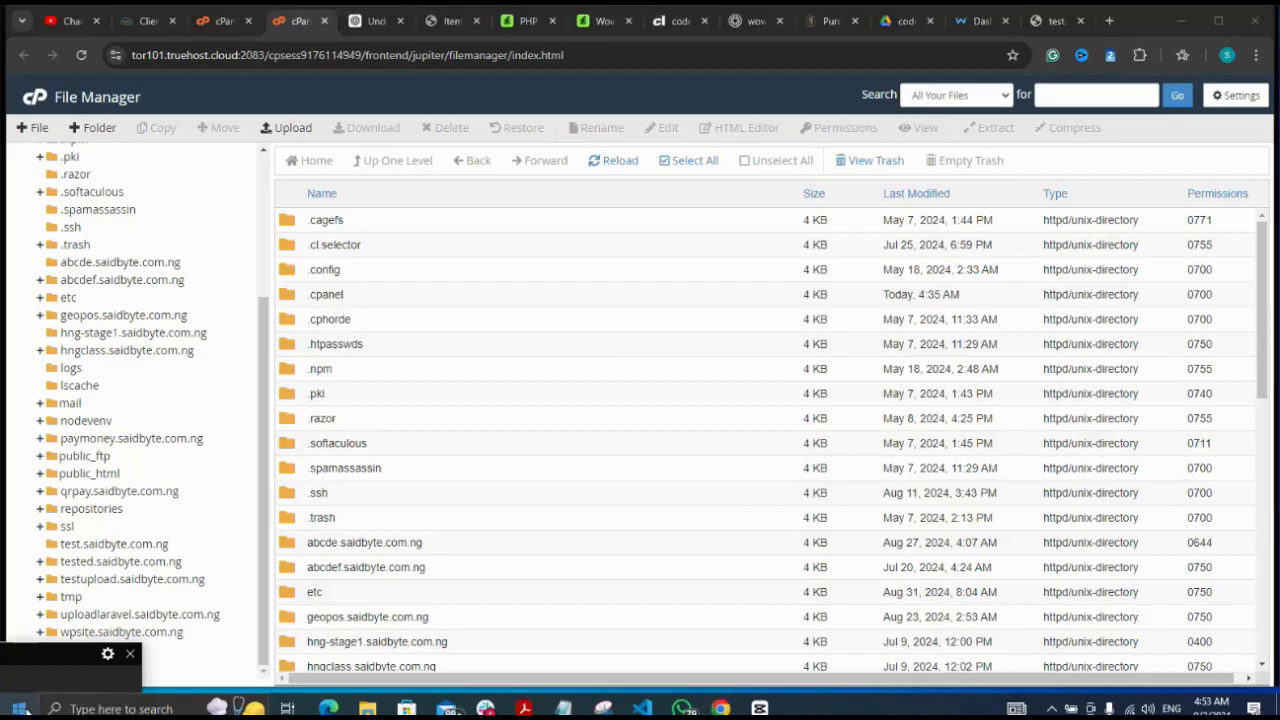
pyautogui.click(130, 547)
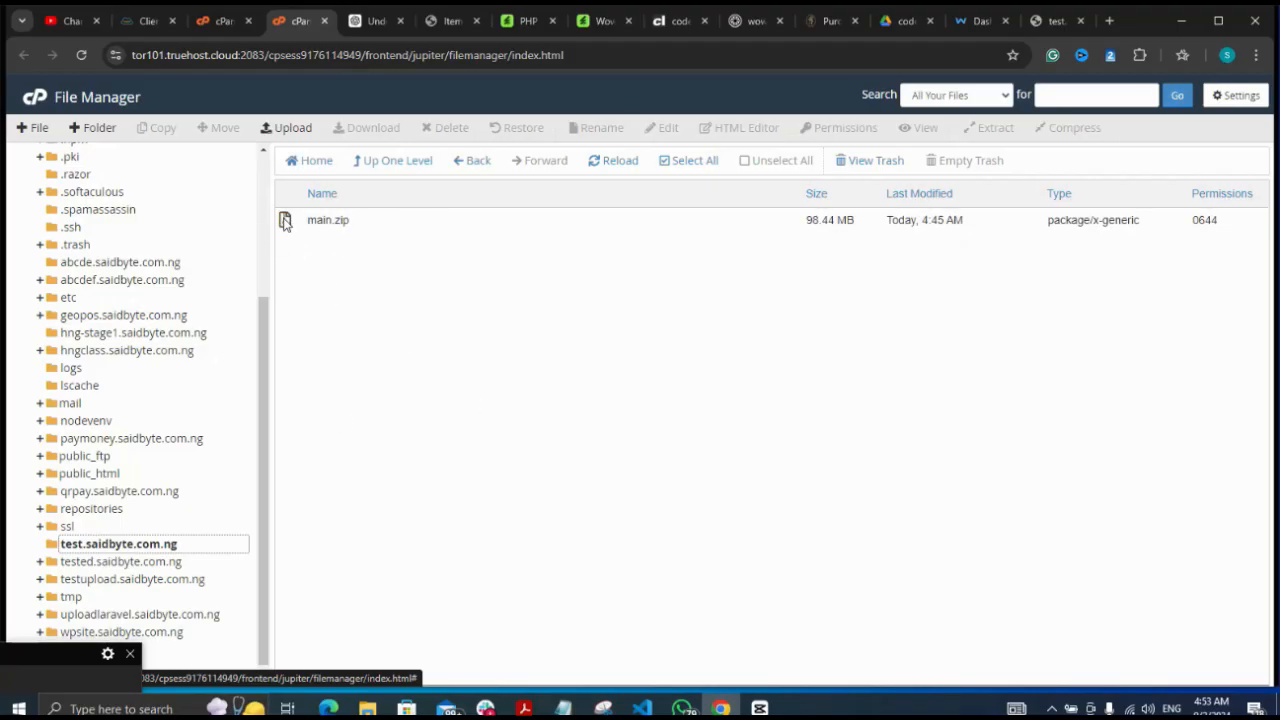
# Extract main.zip into test.saidbyte.com.ng, unpacking the Laravel app, vendor and public folders
pyautogui.click(285, 222)
pyautogui.rightClick(285, 222)
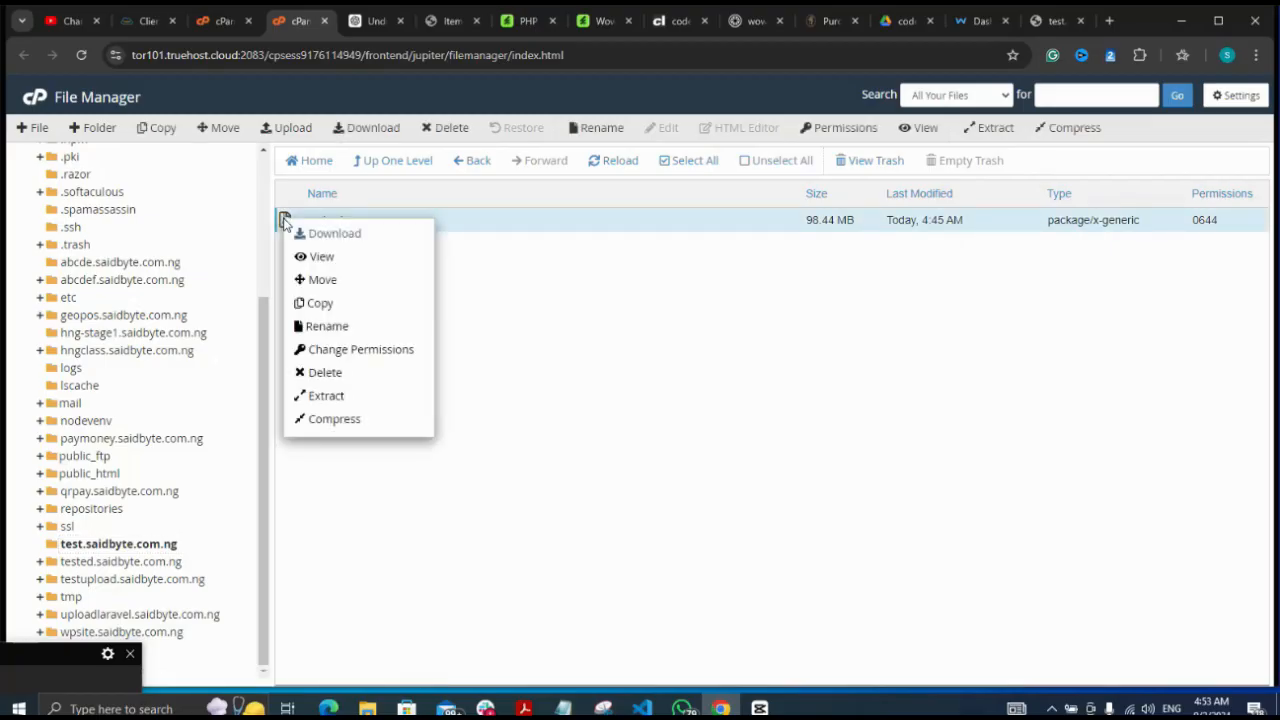
pyautogui.click(325, 398)
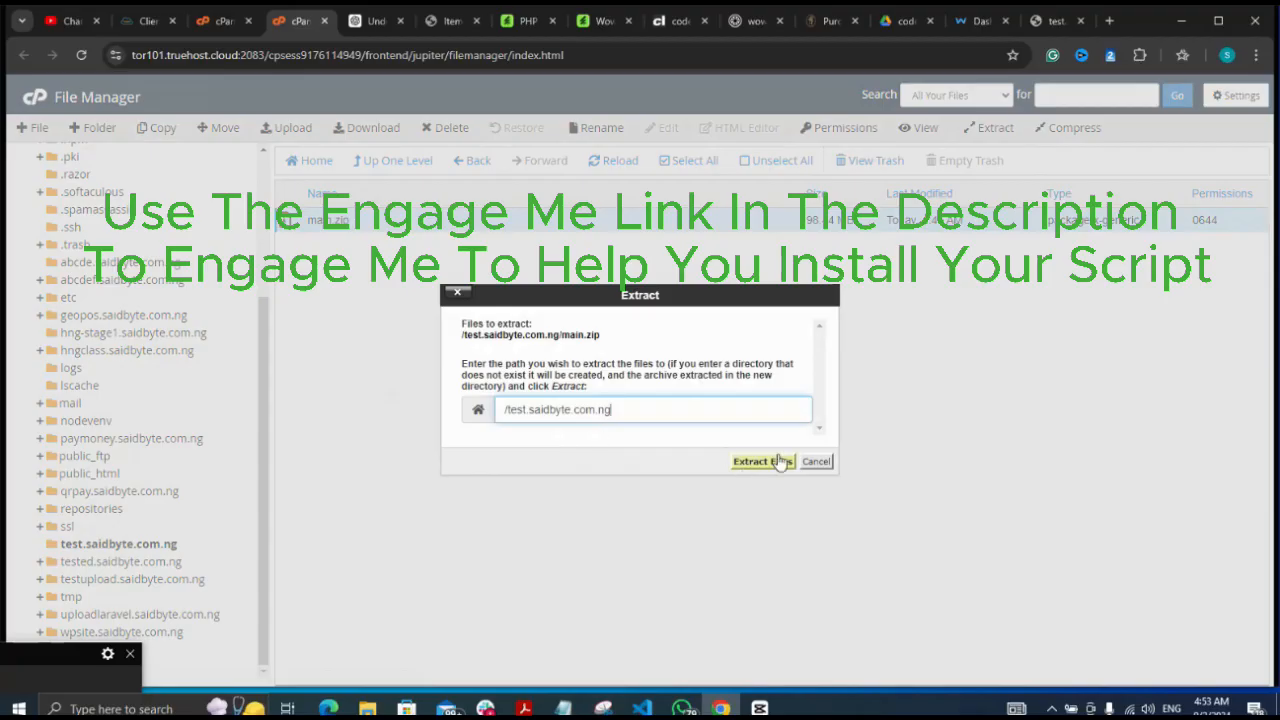
pyautogui.click(771, 463)
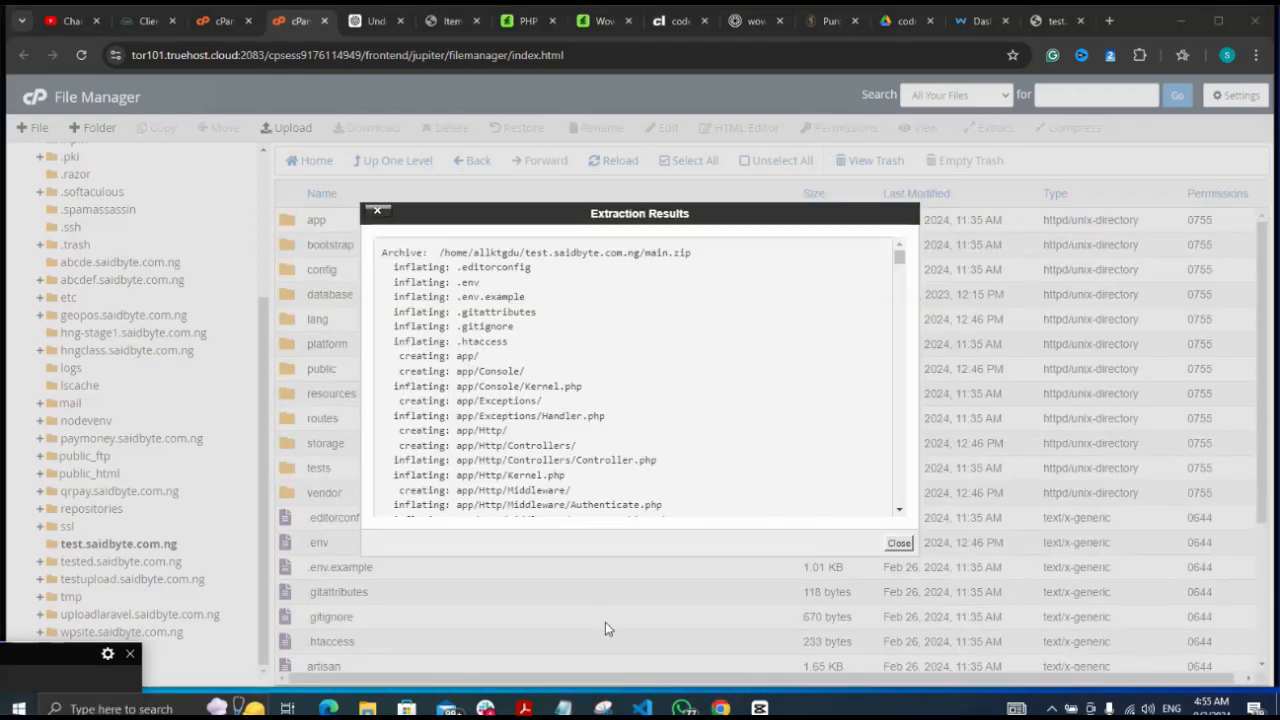
pyautogui.click(898, 546)
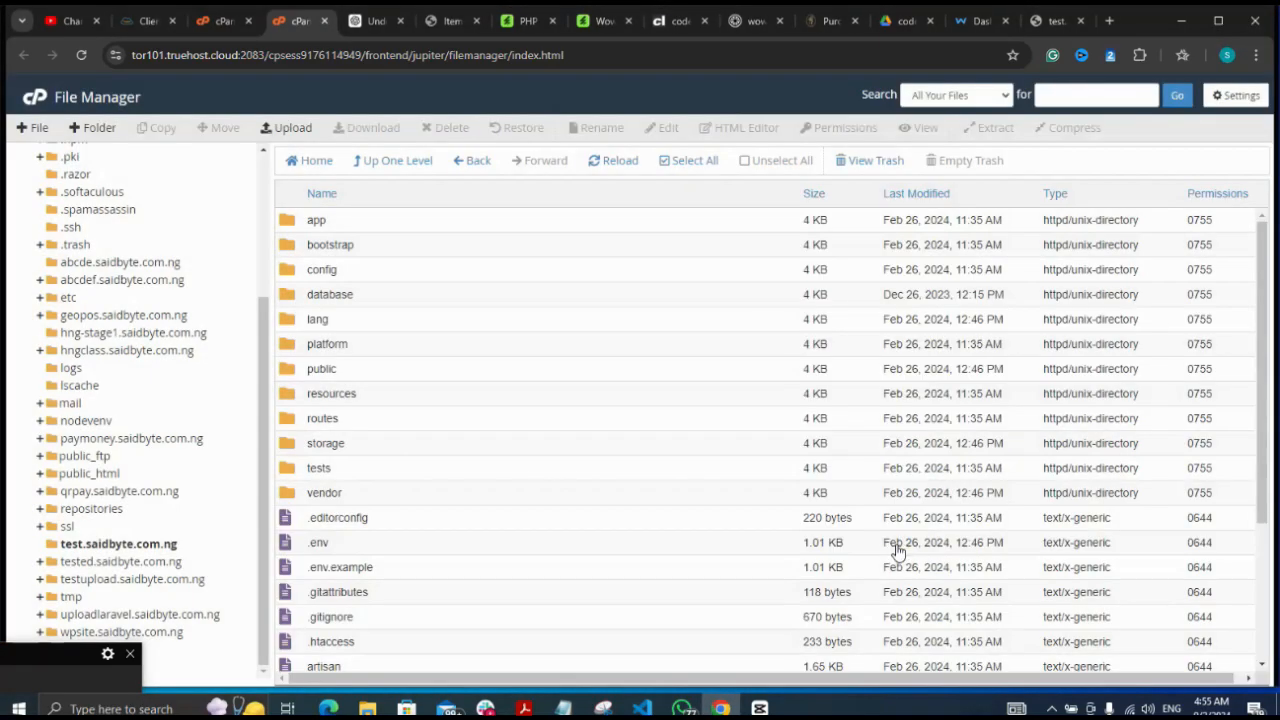
# Reload the test.saidbyte.com.ng listing to show the extracted Laravel project files
pyautogui.click(38, 665)
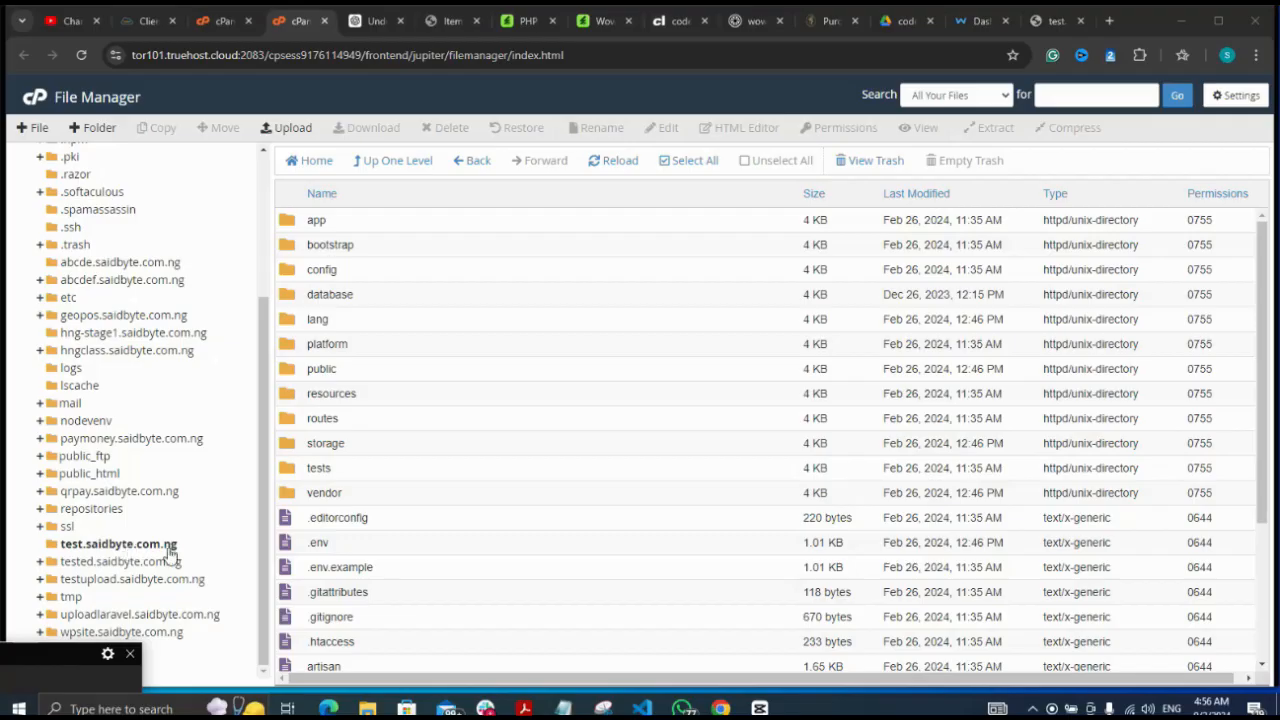
pyautogui.click(97, 545)
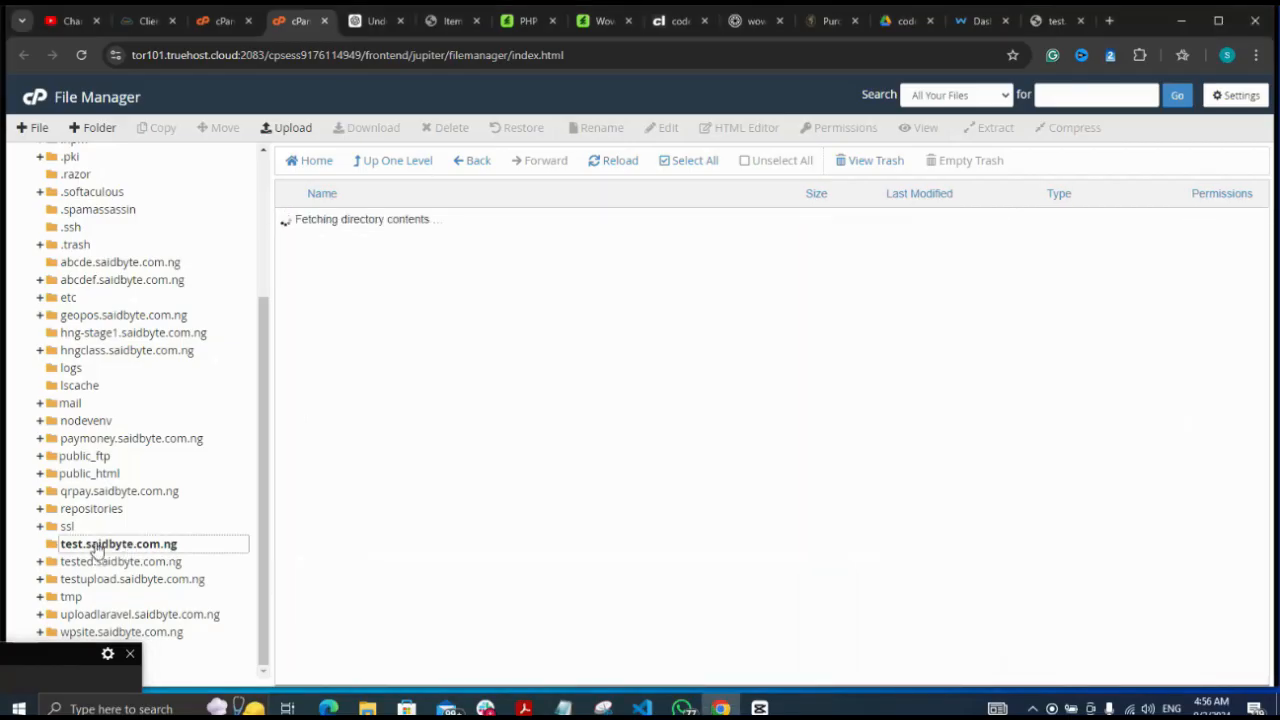
pyautogui.click(32, 672)
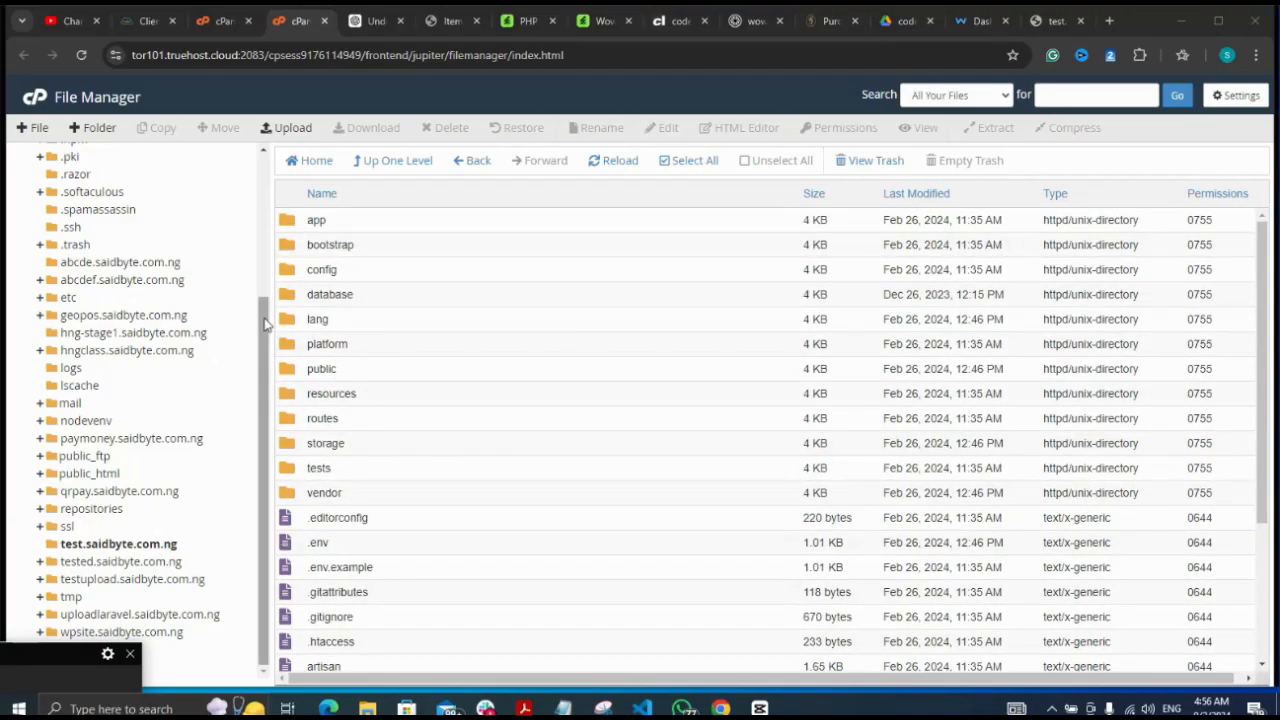
pyautogui.moveTo(266, 322); pyautogui.dragTo(268, 165)
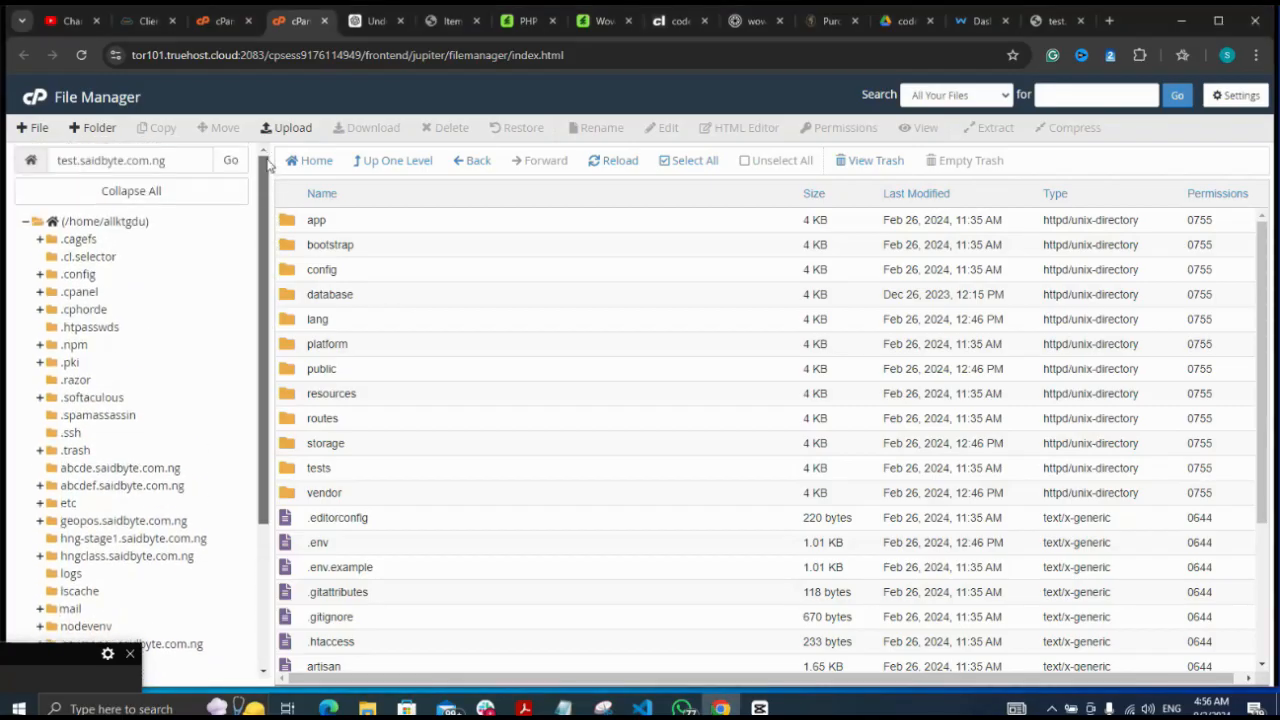
# Copy the test.saidbyte.com.ng path and start a new browser tab
pyautogui.click(189, 159)
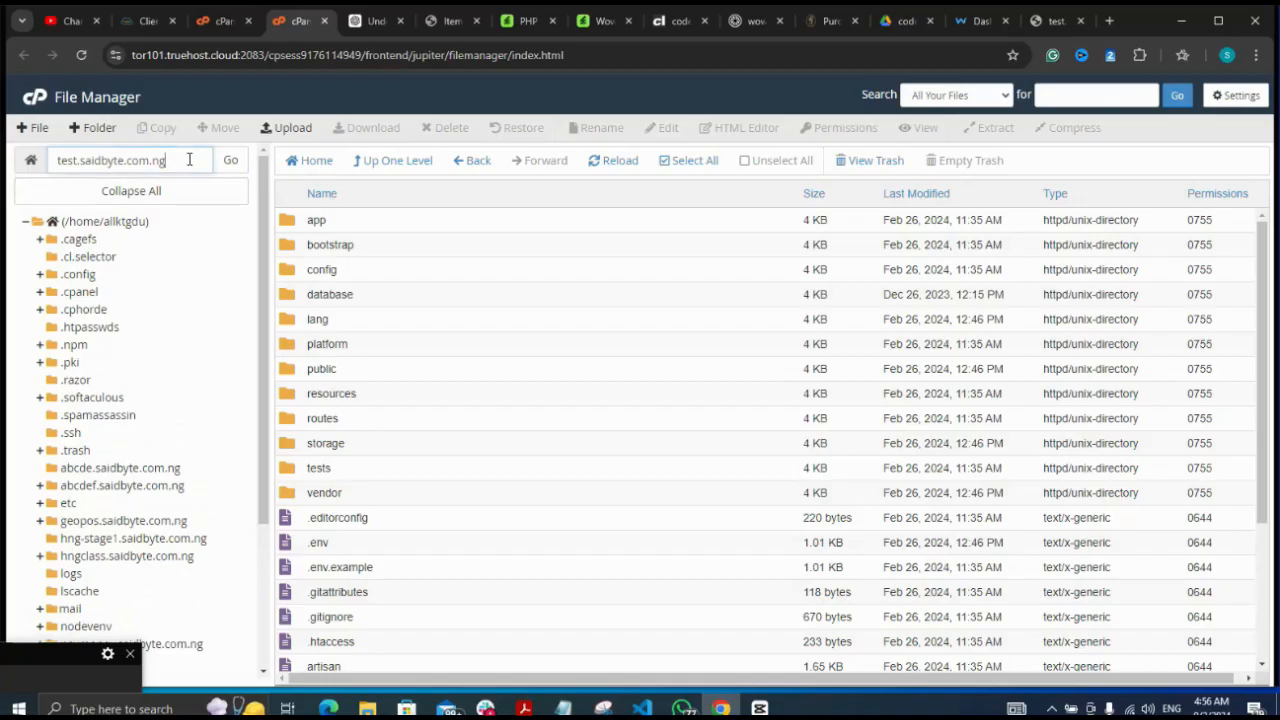
pyautogui.tripleClick(189, 159)
pyautogui.hotkey('ctrl', 'c')
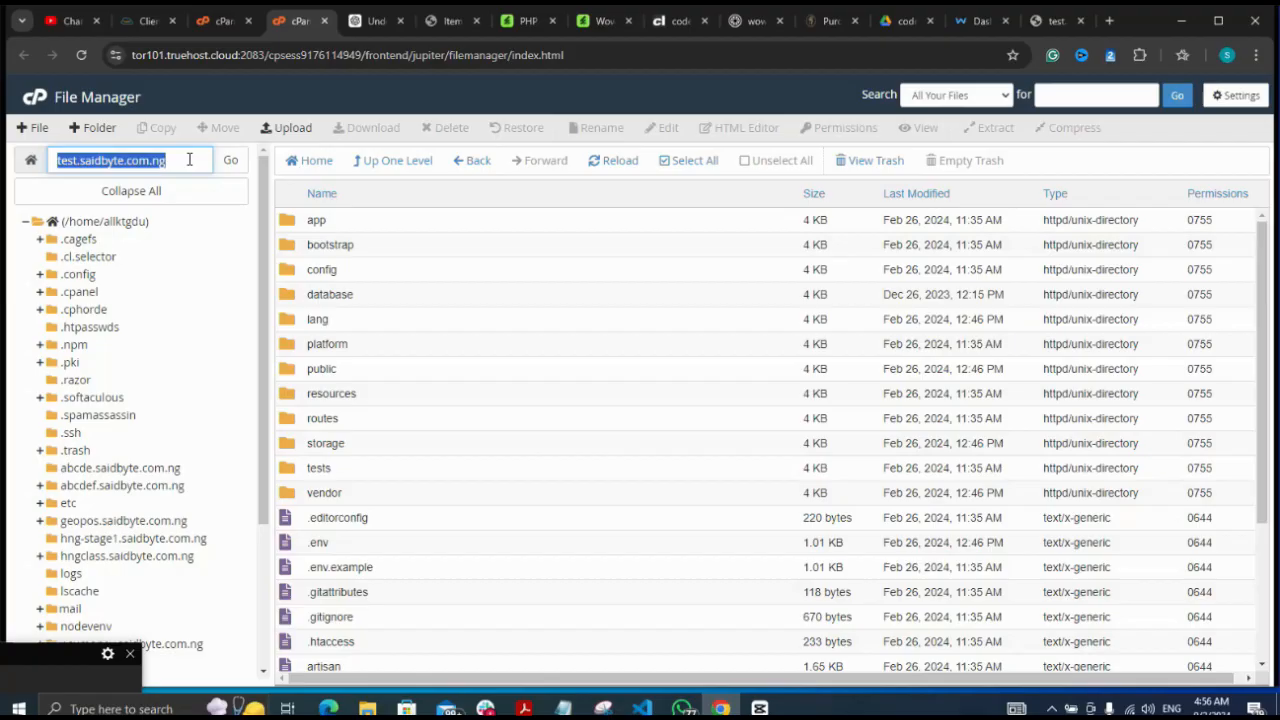
pyautogui.click(1110, 21)
# Load the Wowy installer on test.saidbyte.com.ng and advance past welcome and requirements to Environment Settings
pyautogui.hotkey('ctrl', 'v')
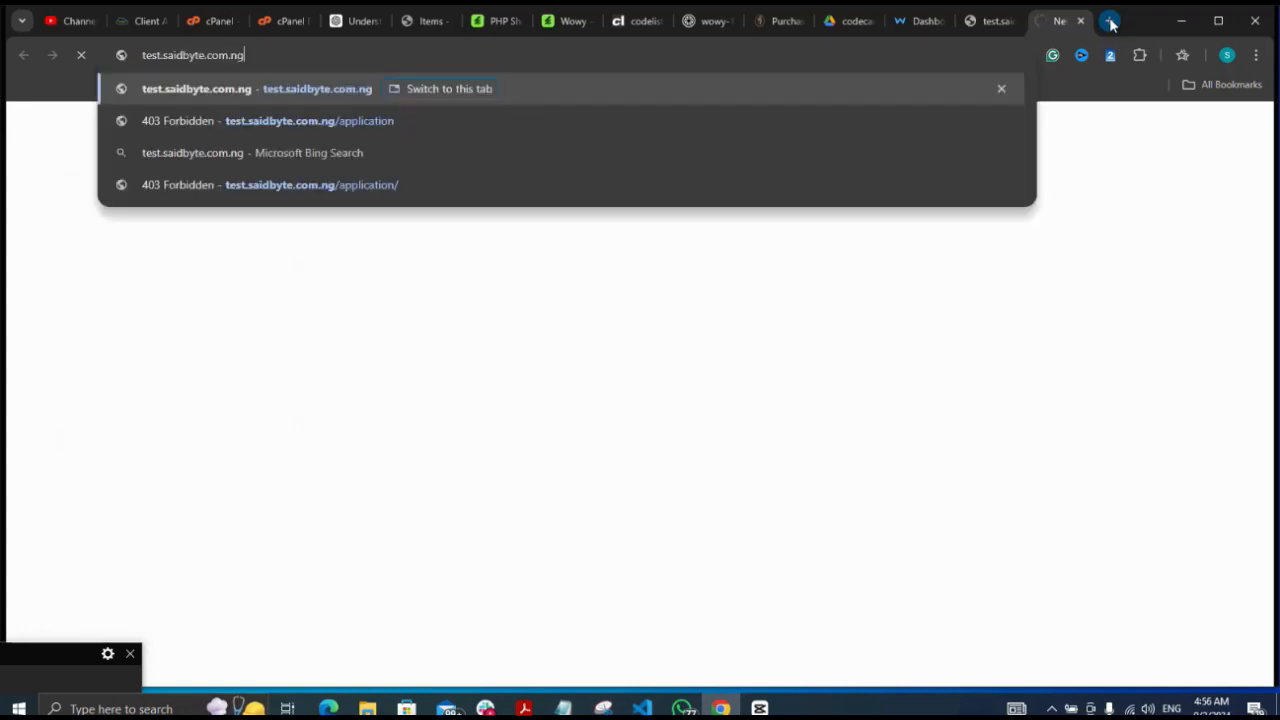
pyautogui.press('Return')
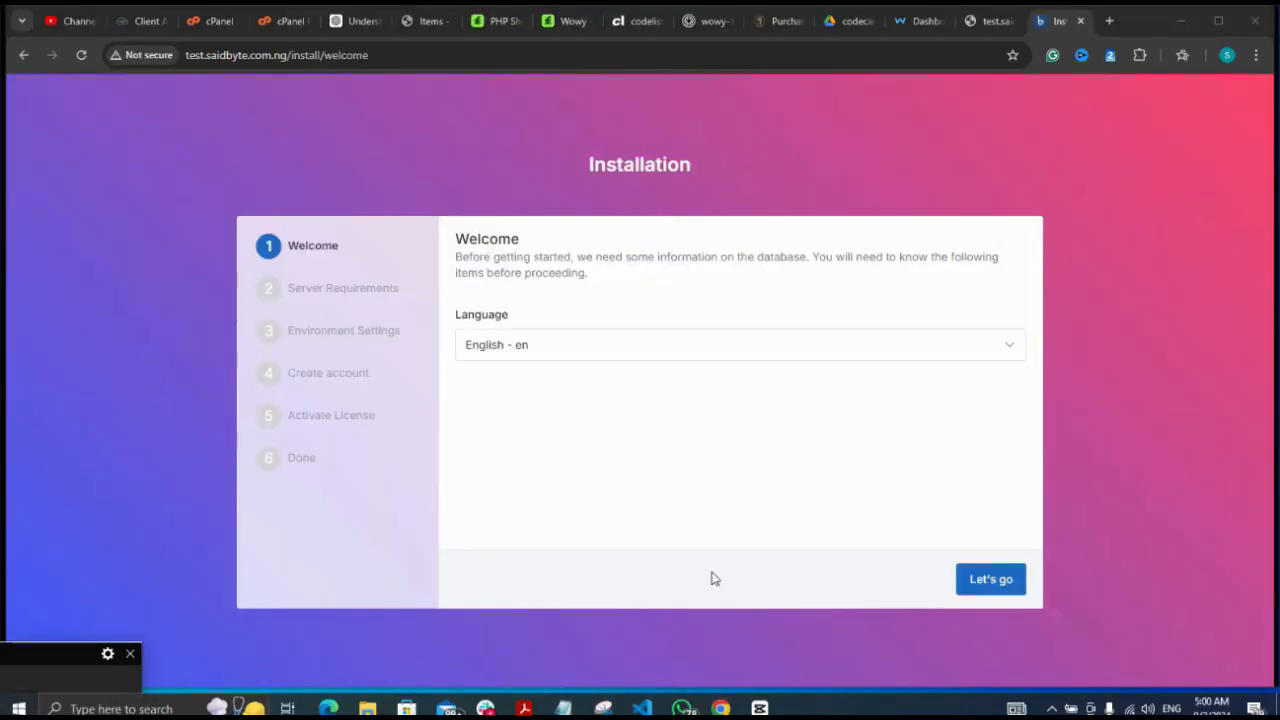
pyautogui.click(1008, 590)
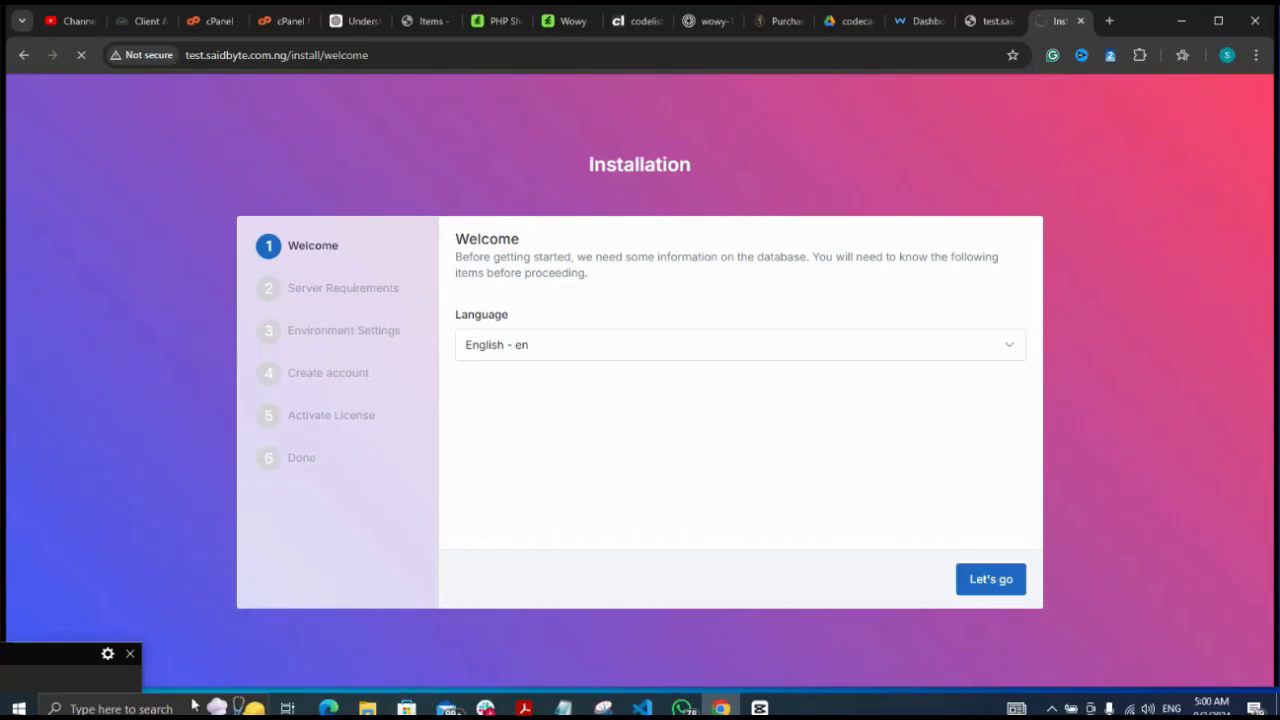
pyautogui.click(61, 679)
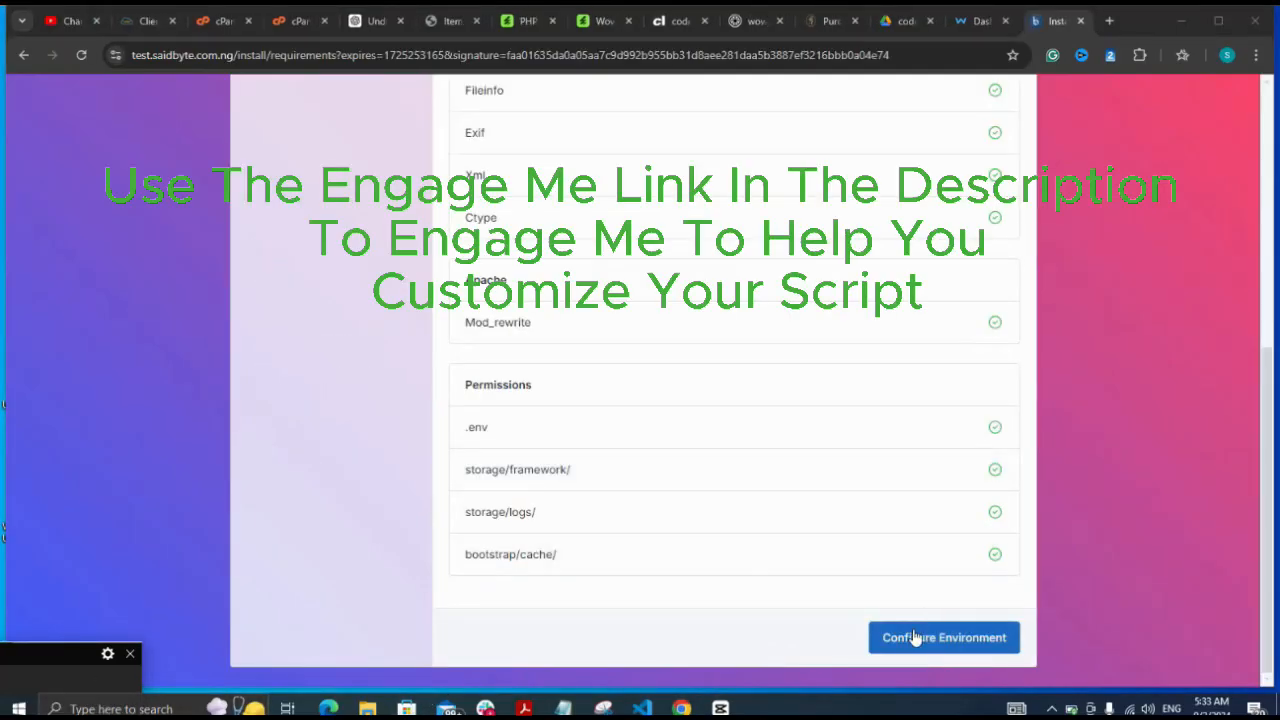
pyautogui.click(917, 641)
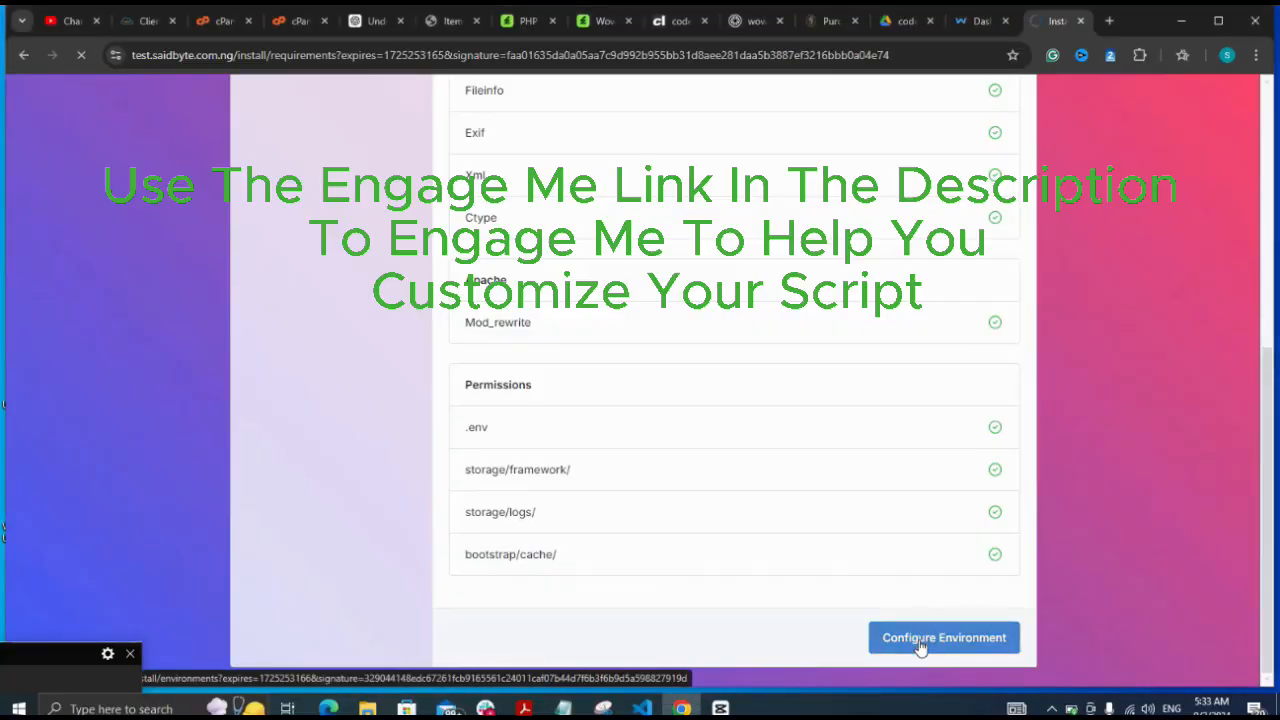
pyautogui.click(18, 708)
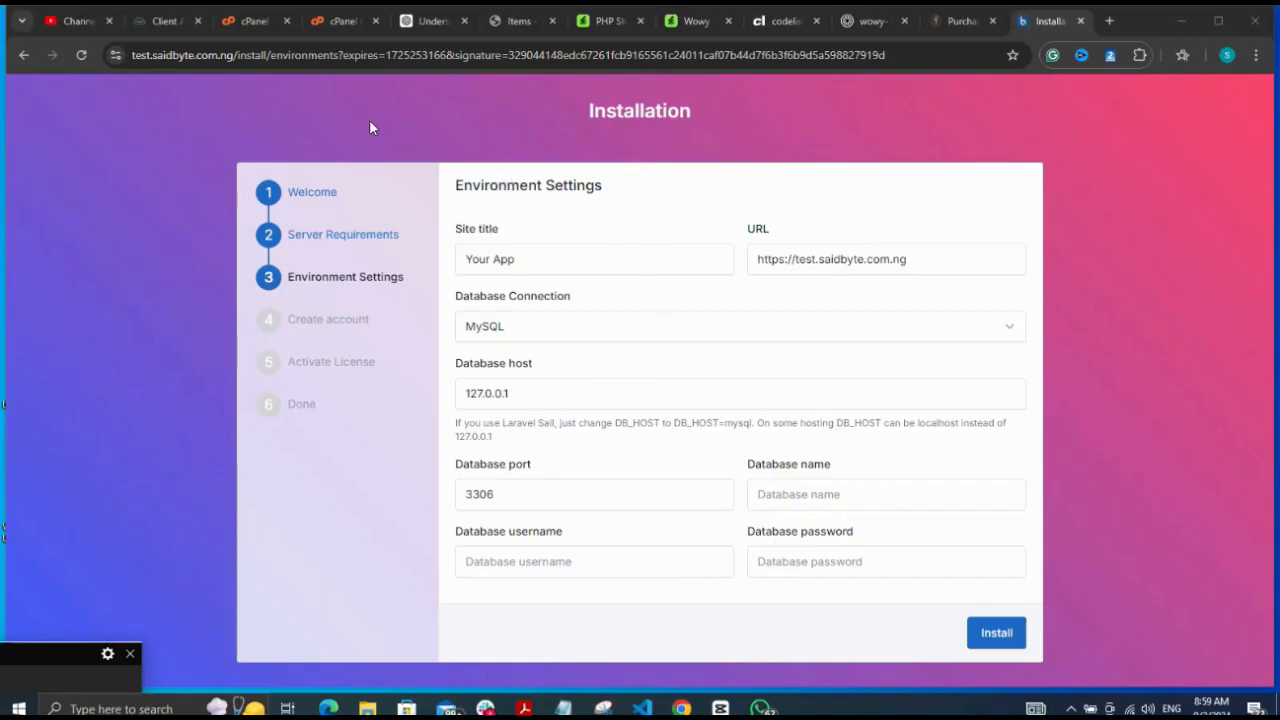
# Return to cPanel, dismiss the WhatsApp notification, and go to MySQL Databases
pyautogui.click(253, 22)
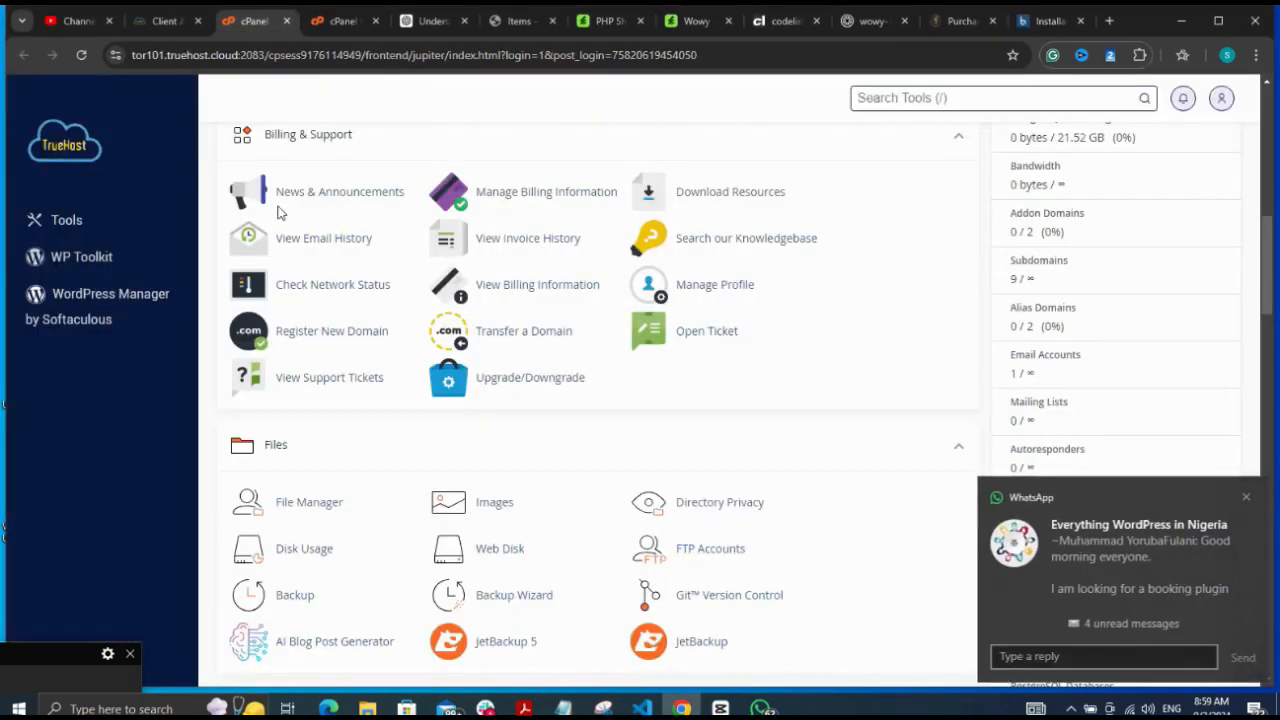
pyautogui.click(1243, 499)
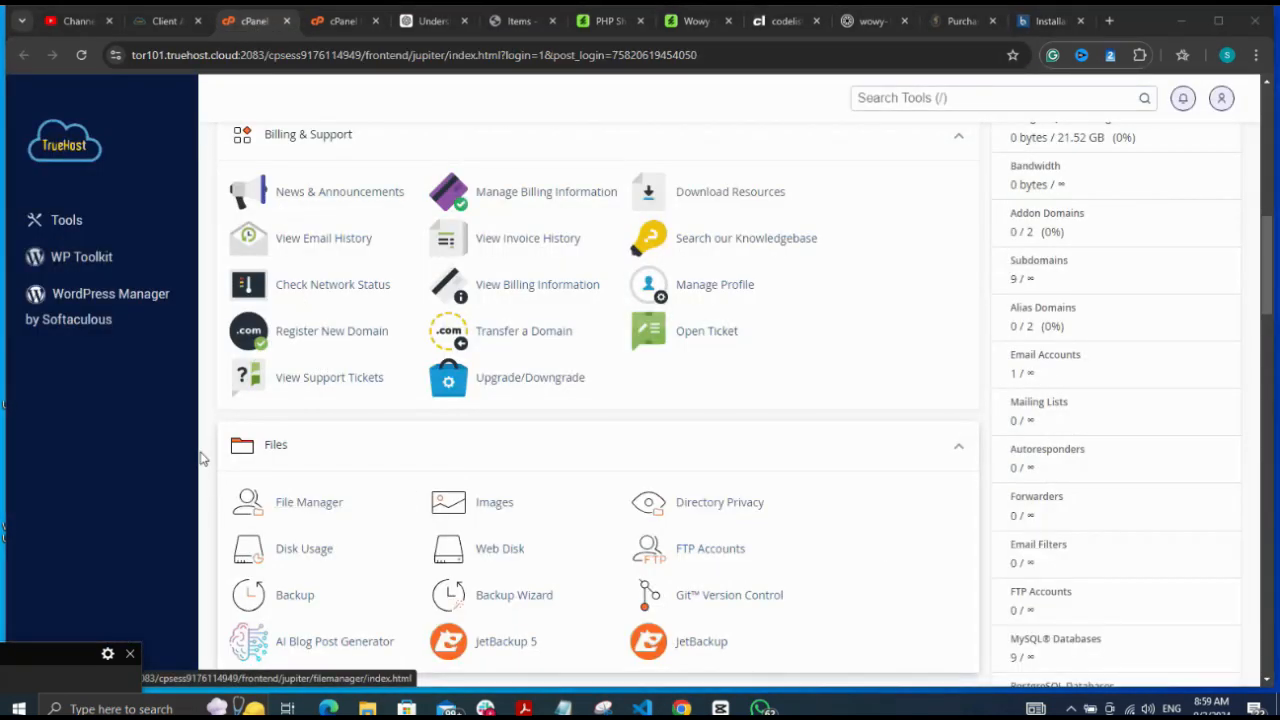
pyautogui.scroll(-4, 203, 459)
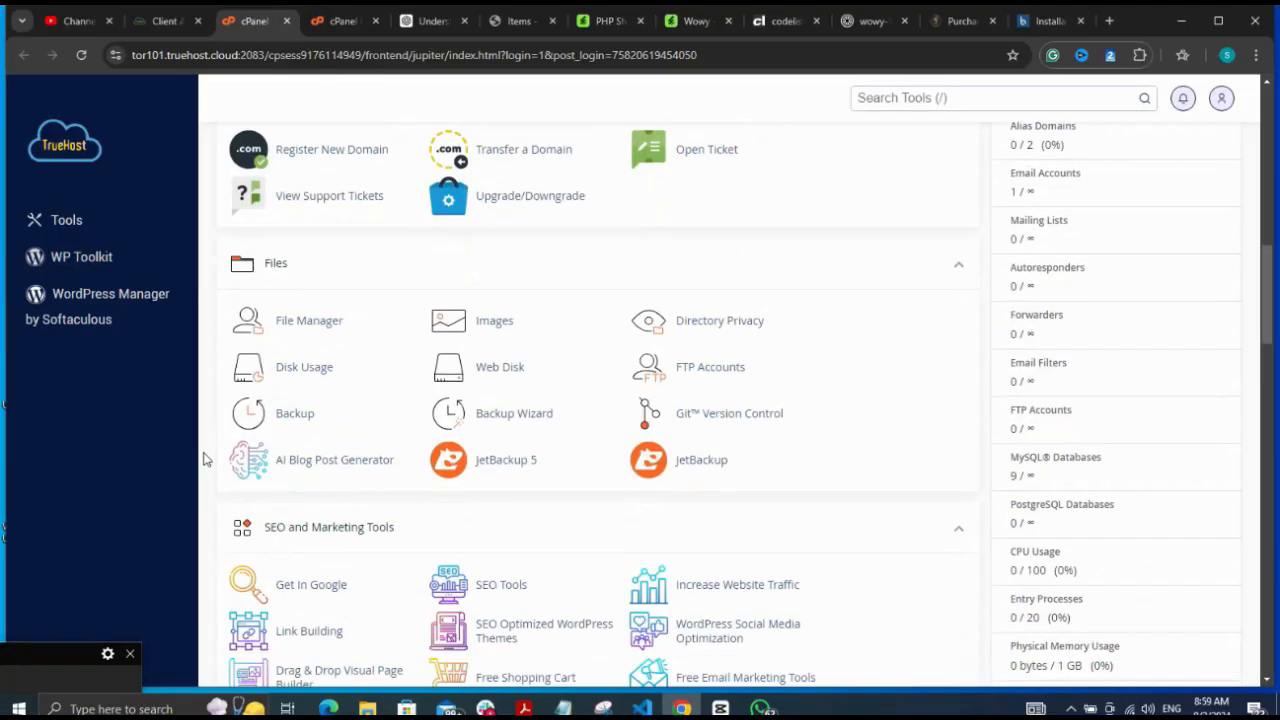
pyautogui.scroll(-1, 203, 459)
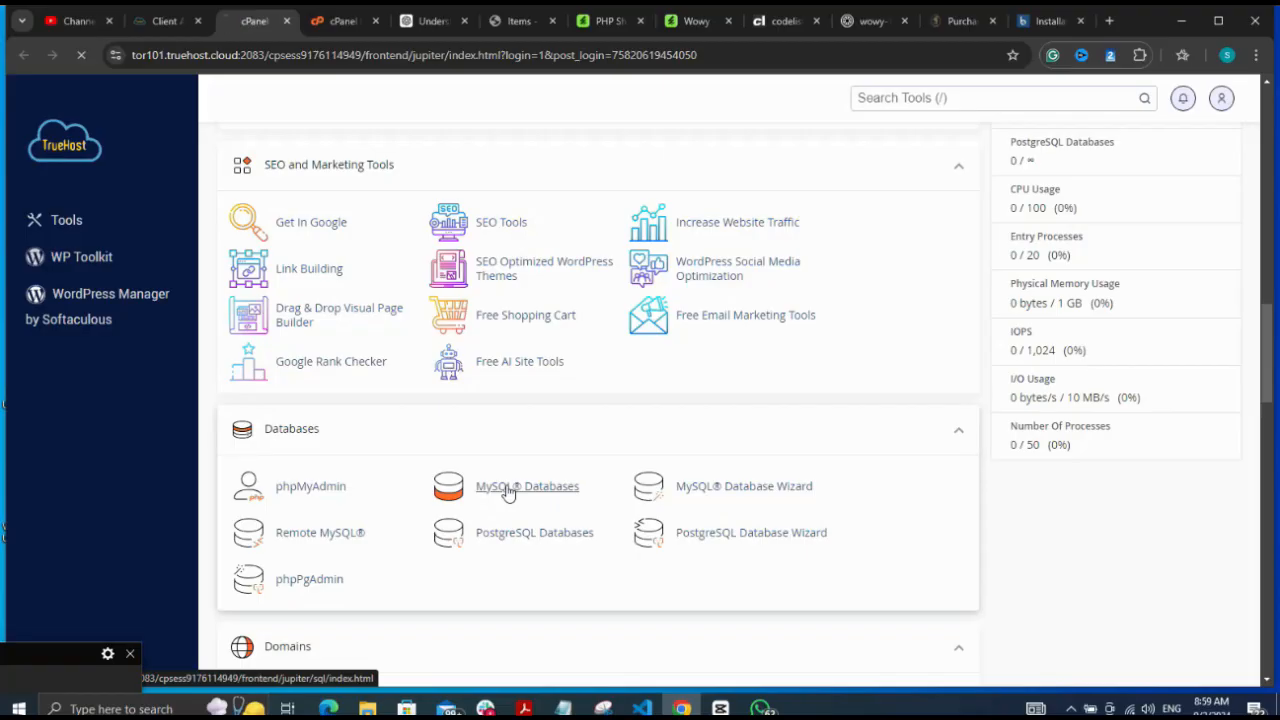
pyautogui.click(57, 664)
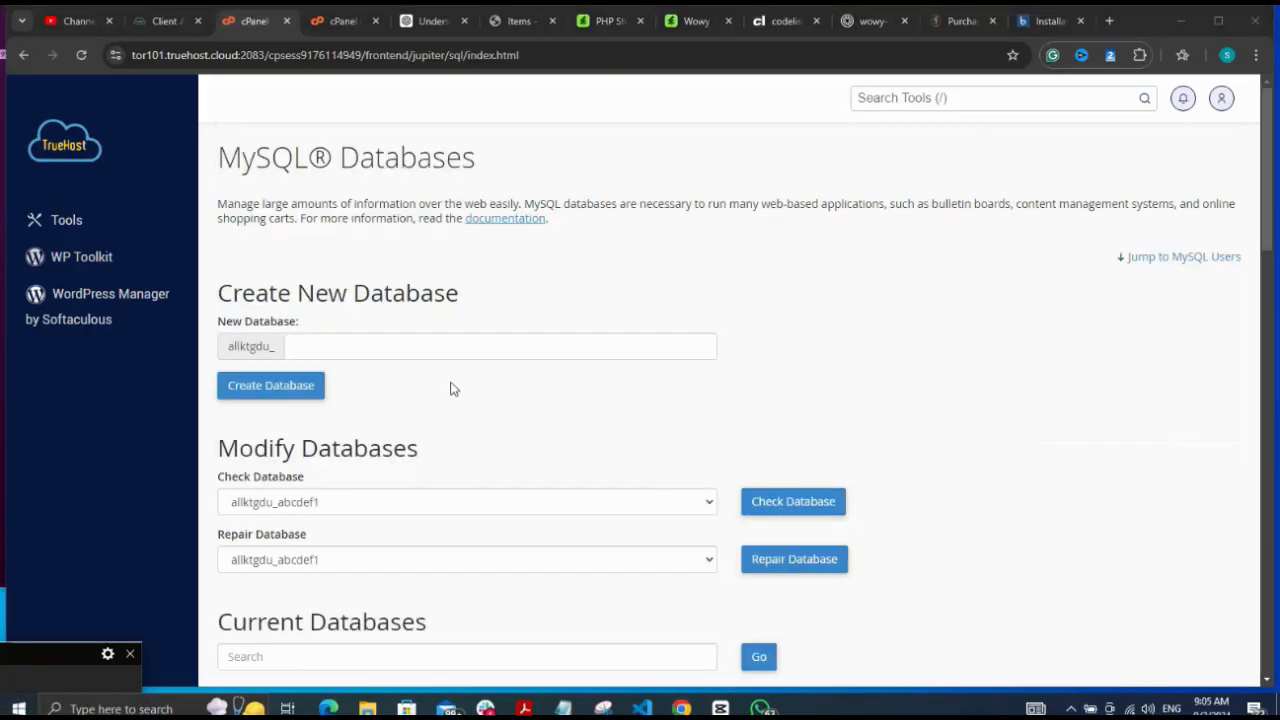
# Create the database allktgdu_abcdef and return to the MySQL Databases page
pyautogui.click(461, 340)
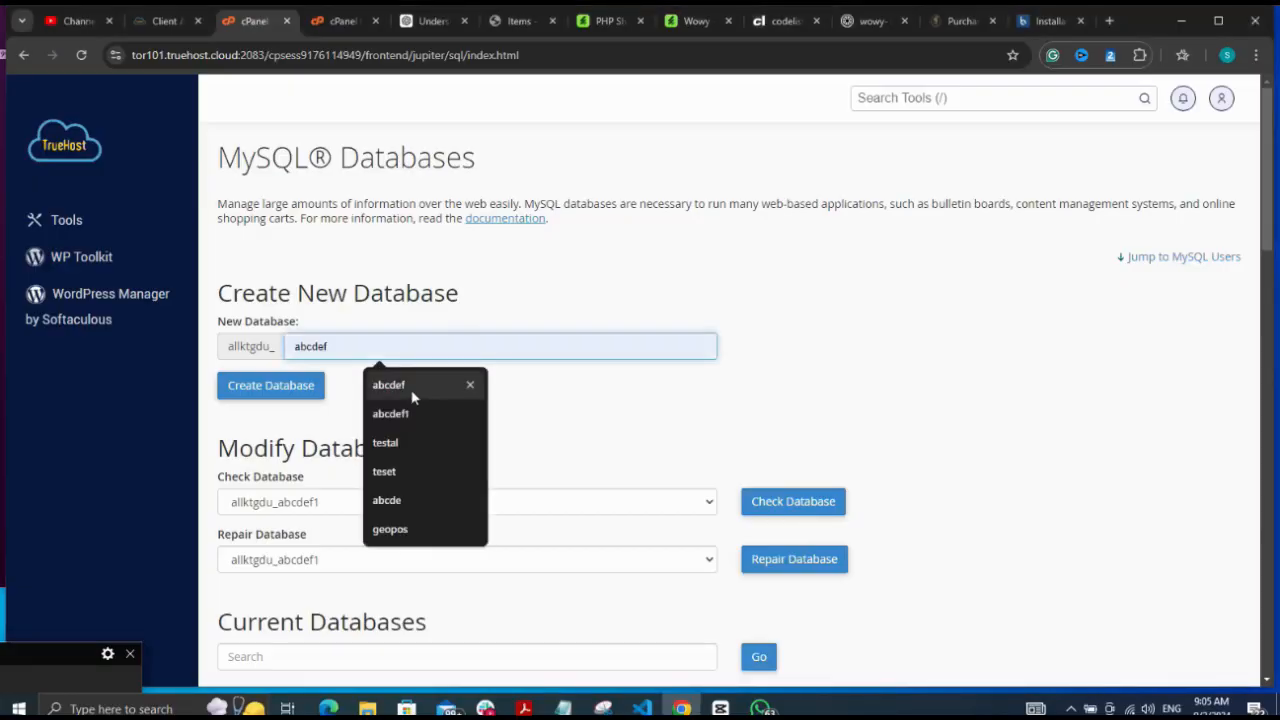
pyautogui.click(409, 387)
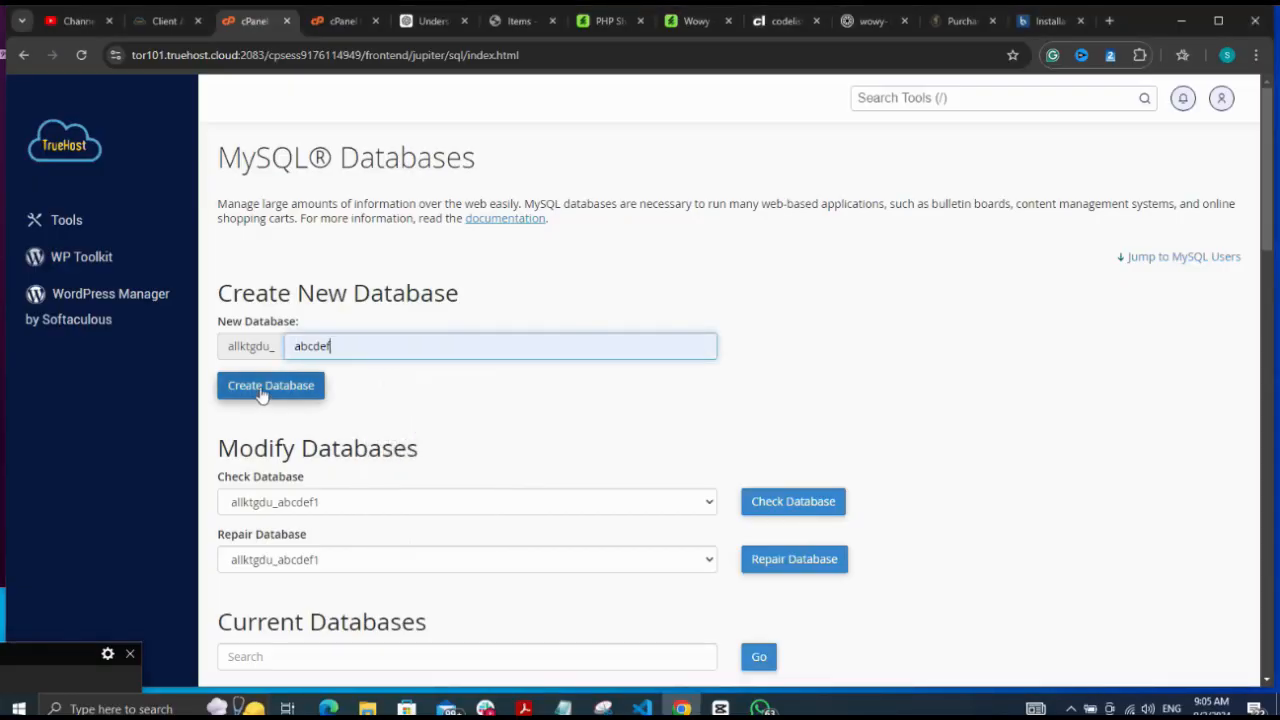
pyautogui.click(262, 393)
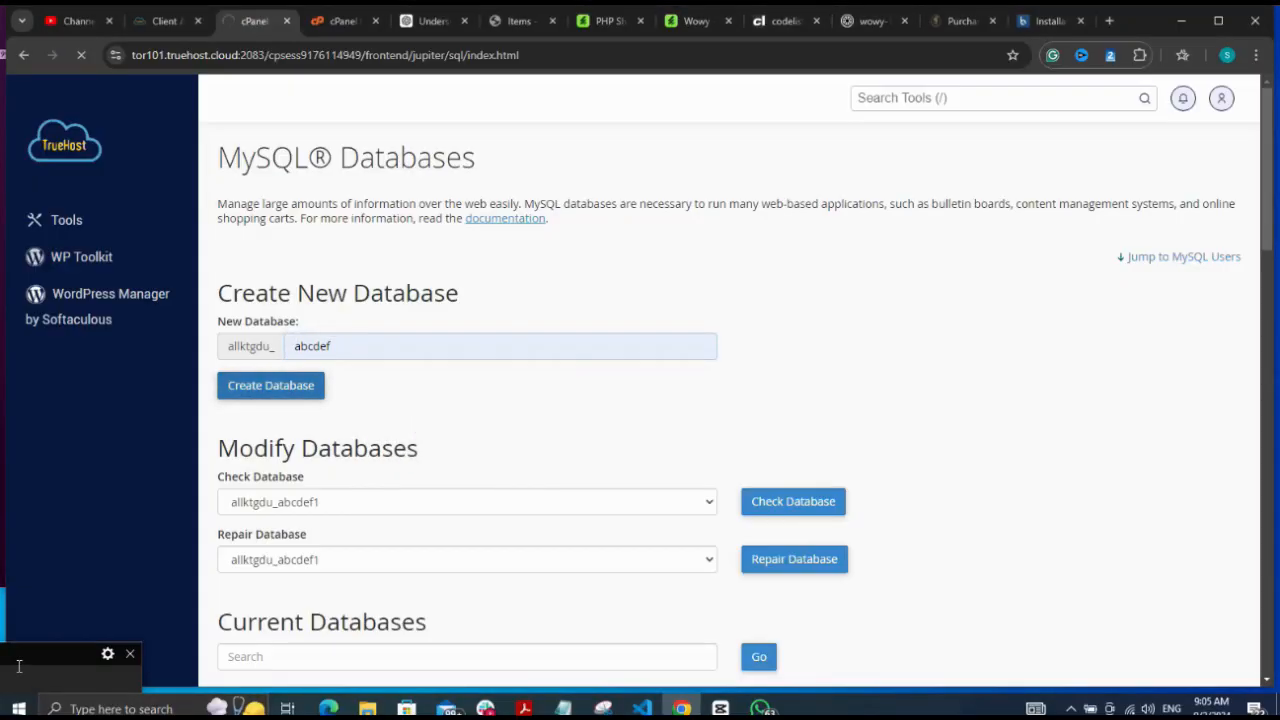
pyautogui.click(18, 709)
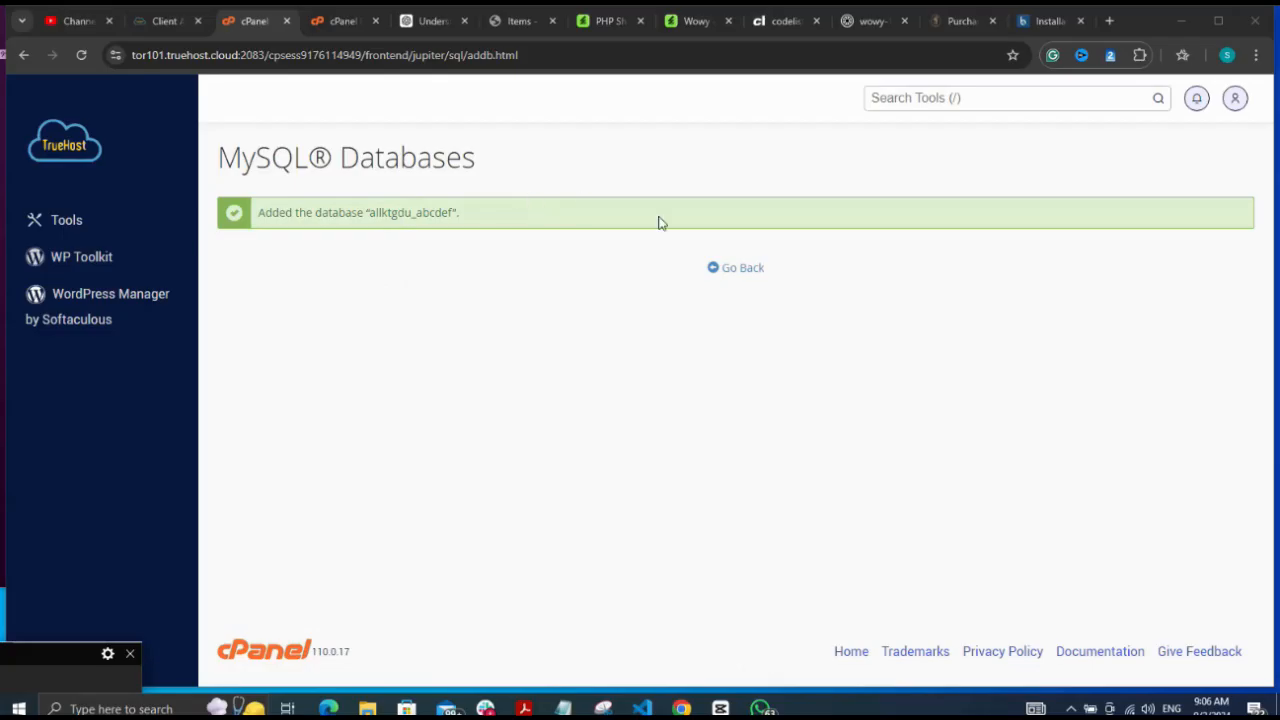
pyautogui.click(741, 278)
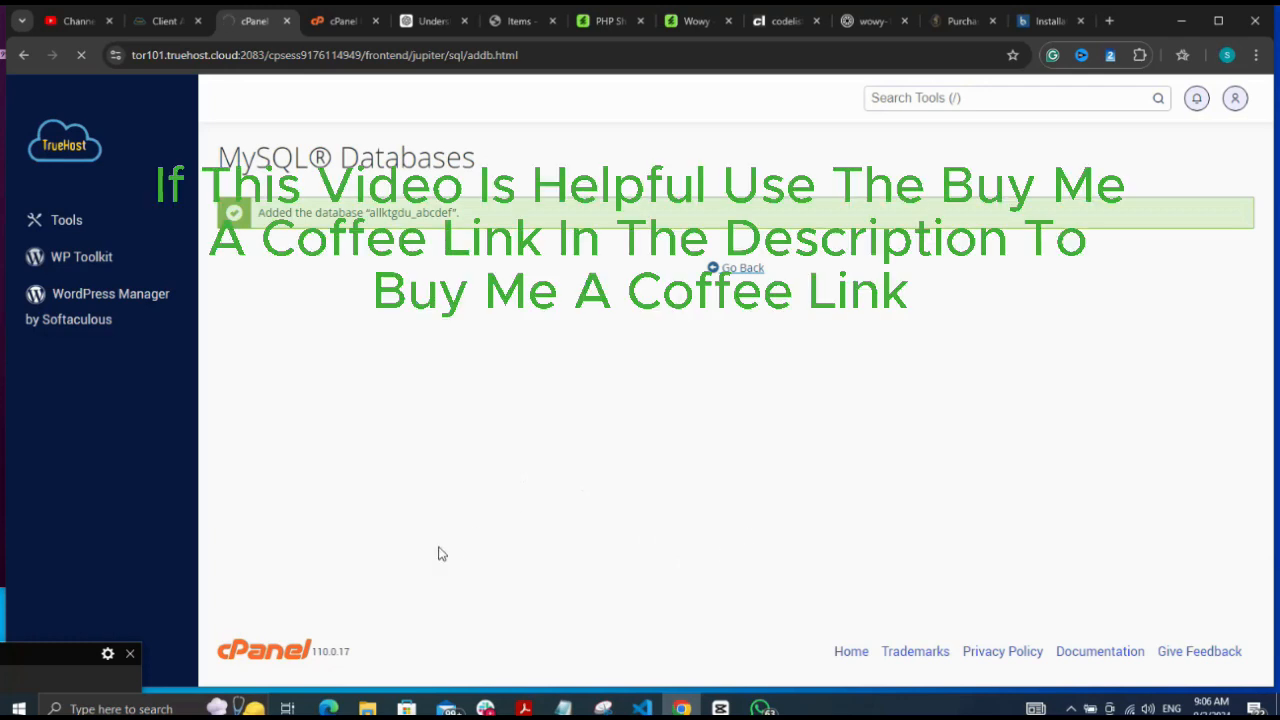
pyautogui.click(18, 709)
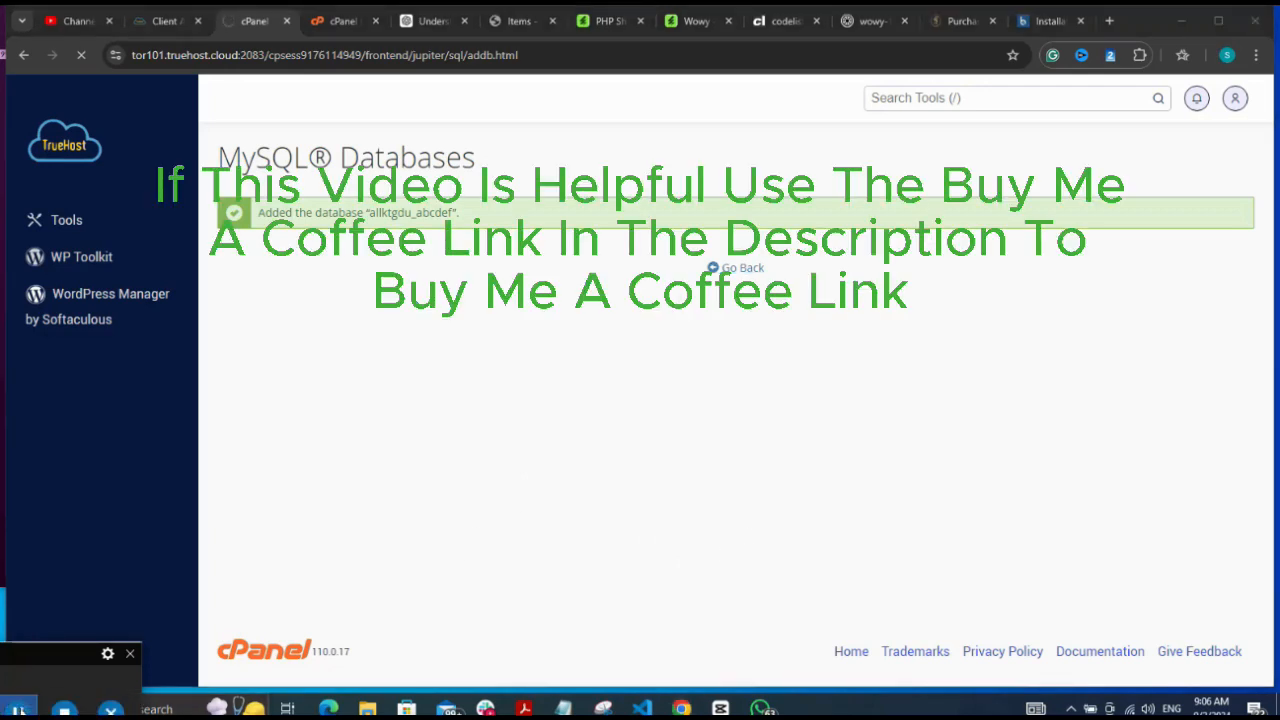
pyautogui.click(714, 268)
pyautogui.click(924, 346)
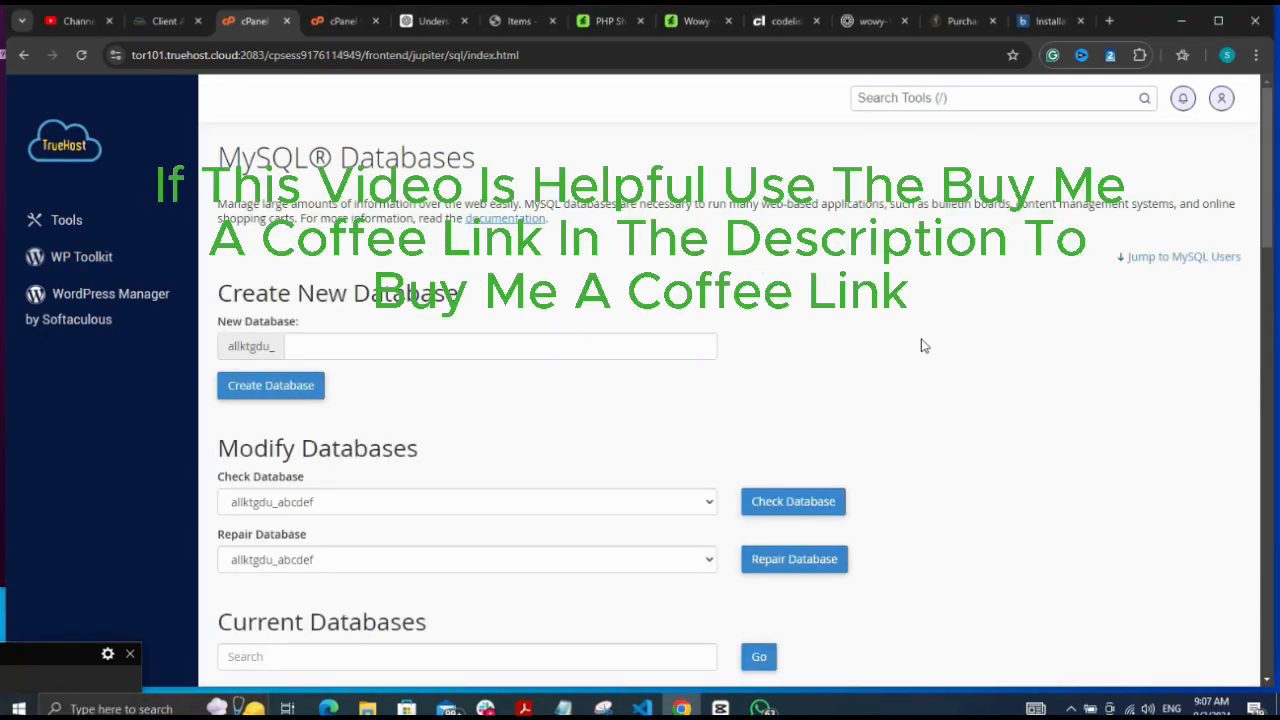
# Enter username abcdefuser and fill both password fields with a generated strong password
pyautogui.scroll(-5, 924, 346)
pyautogui.scroll(-3, 924, 346)
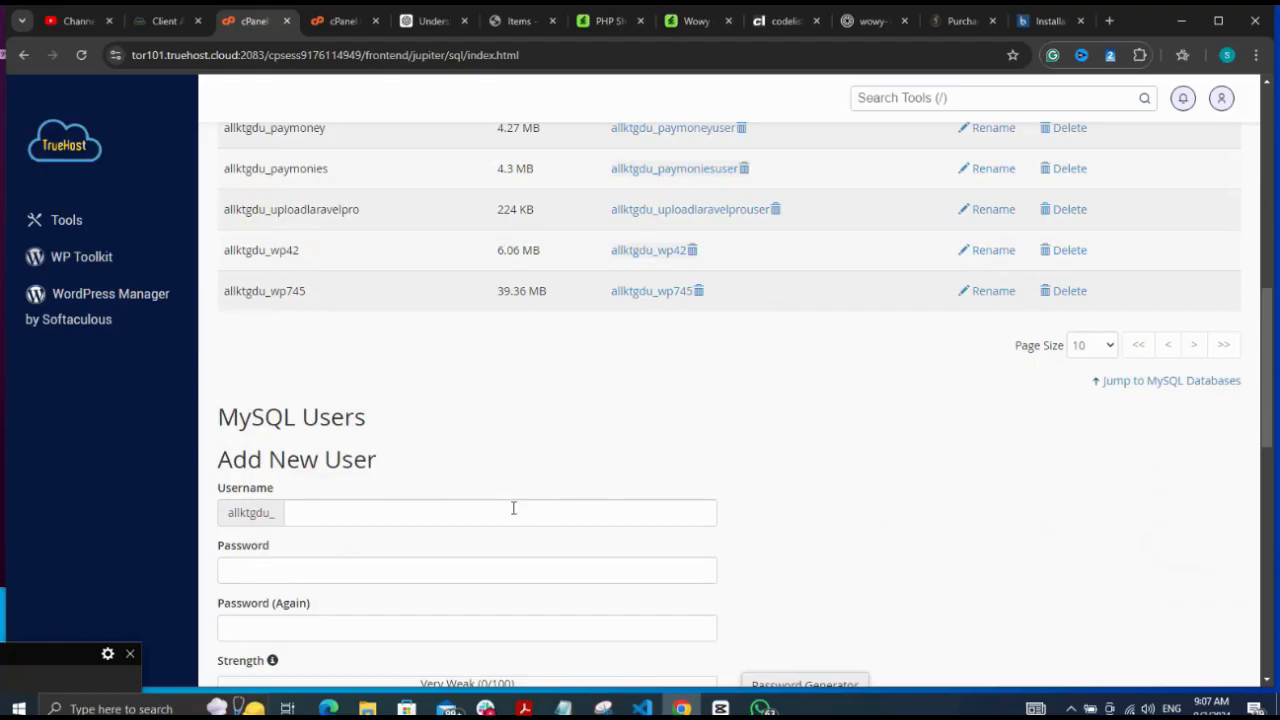
pyautogui.click(513, 510)
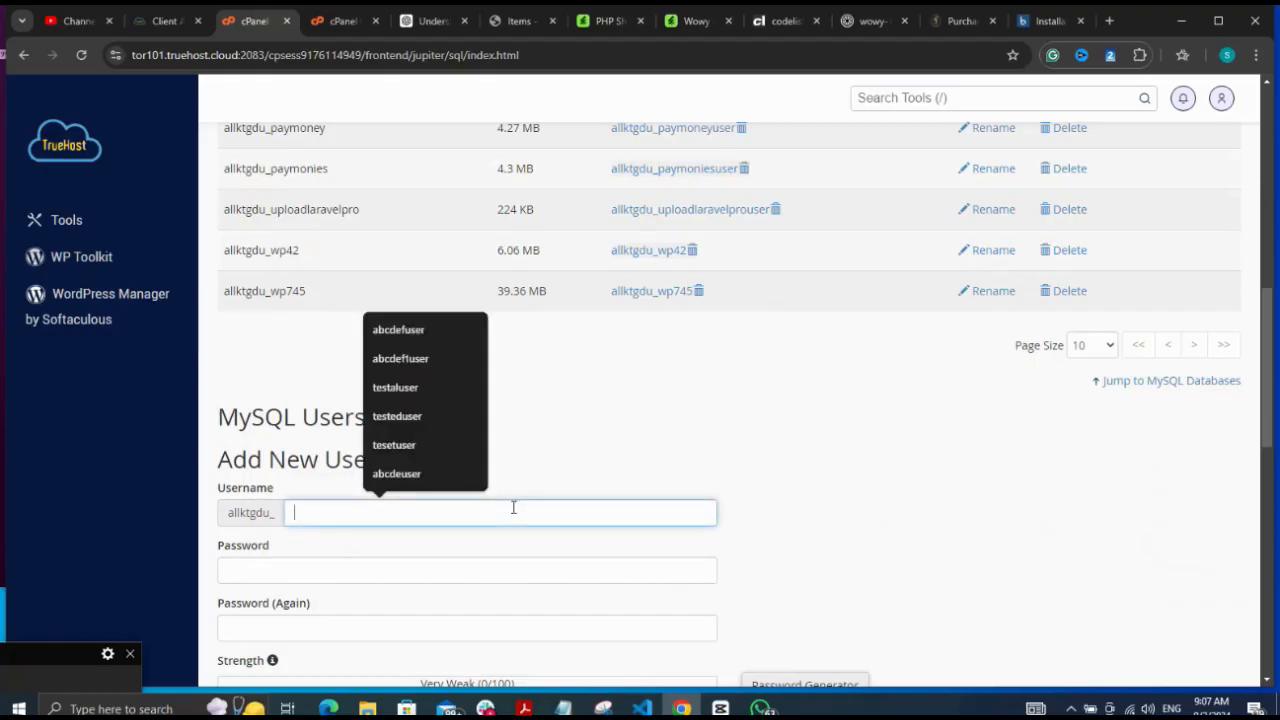
pyautogui.click(421, 331)
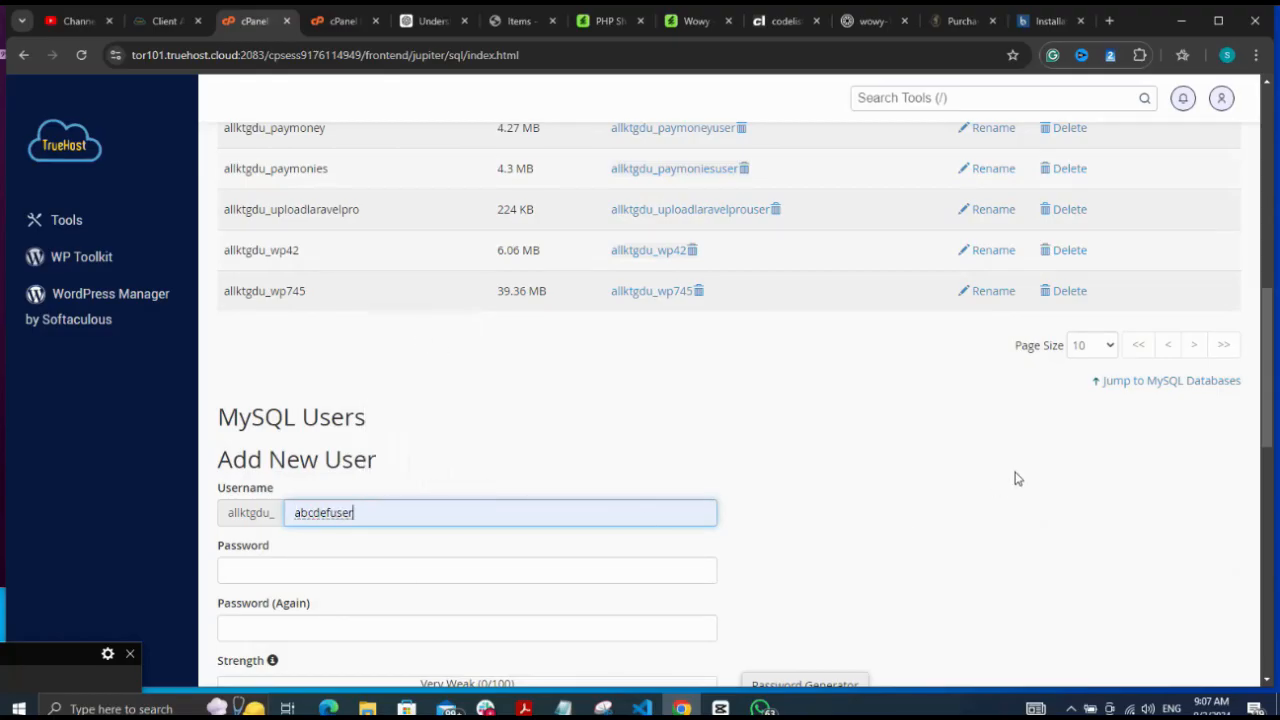
pyautogui.scroll(-3, 1015, 478)
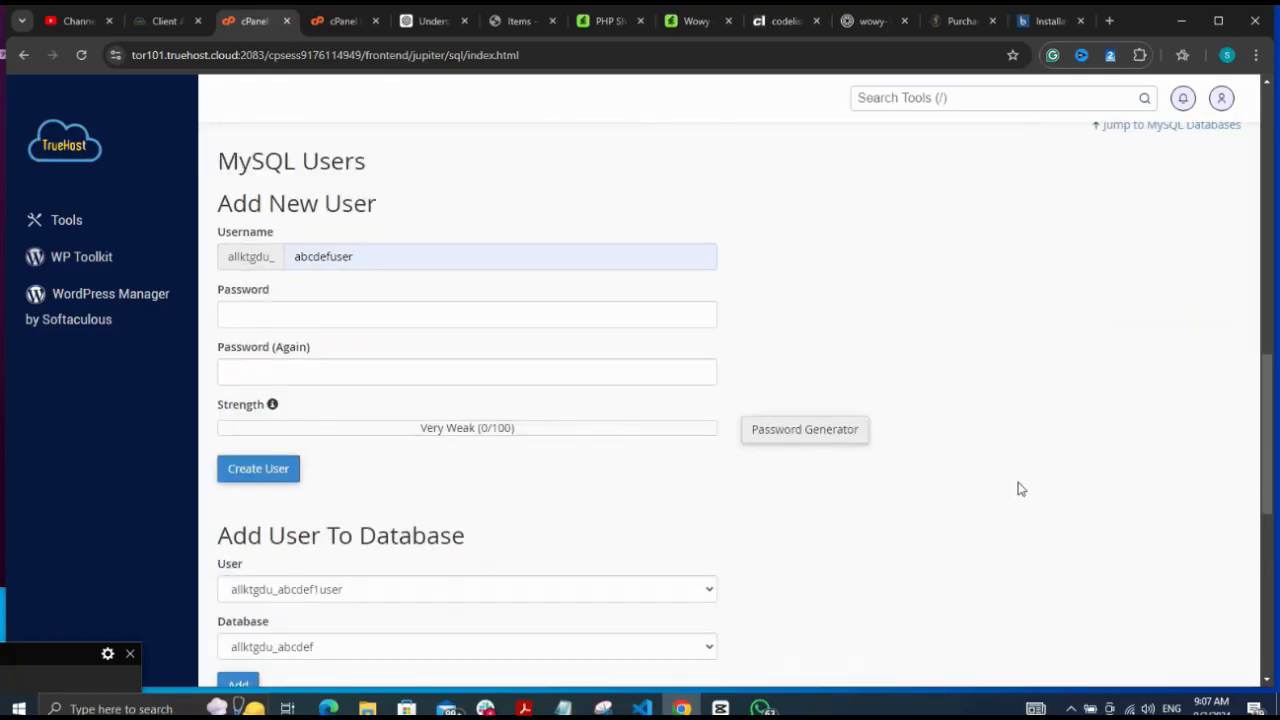
pyautogui.click(838, 438)
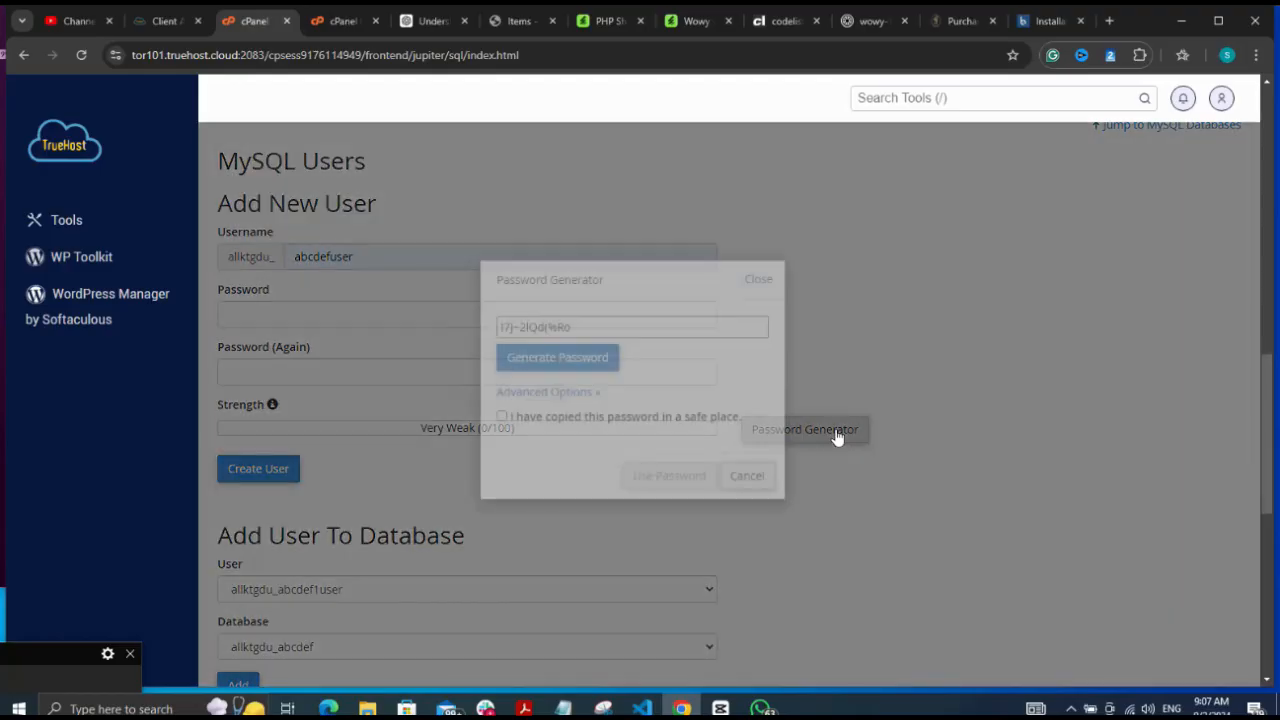
pyautogui.click(673, 327)
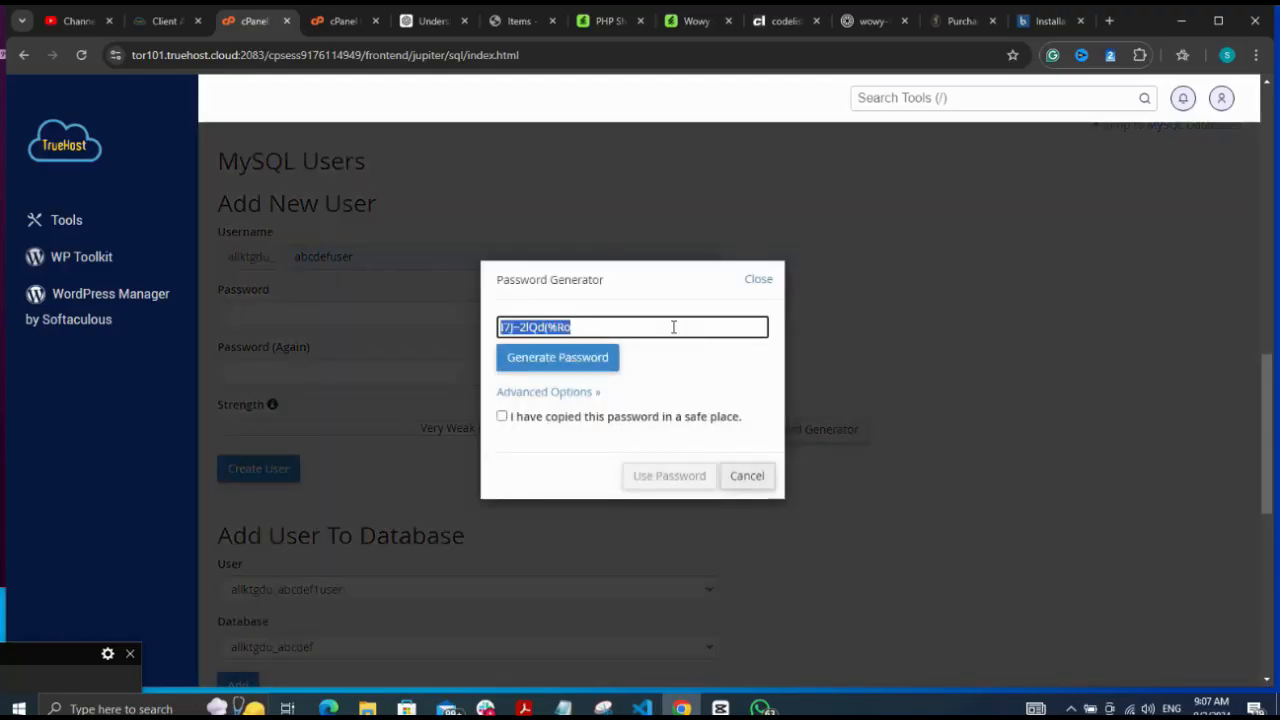
pyautogui.click(645, 421)
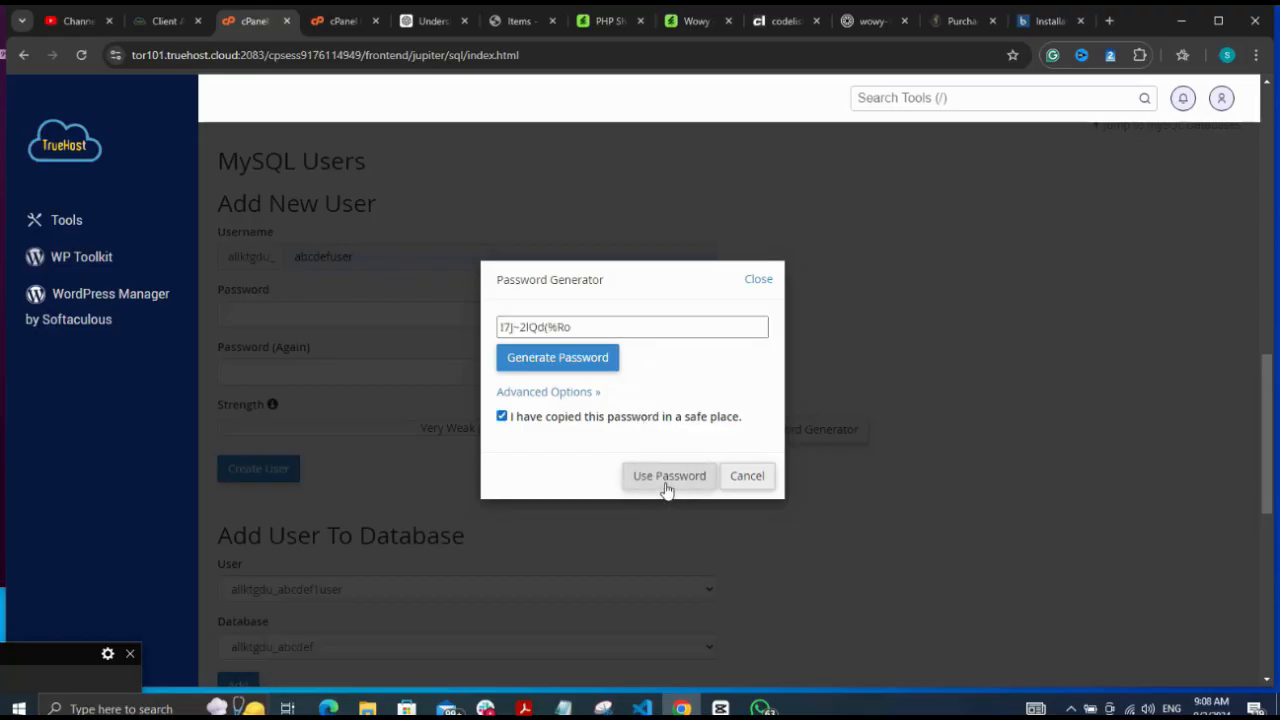
pyautogui.click(667, 477)
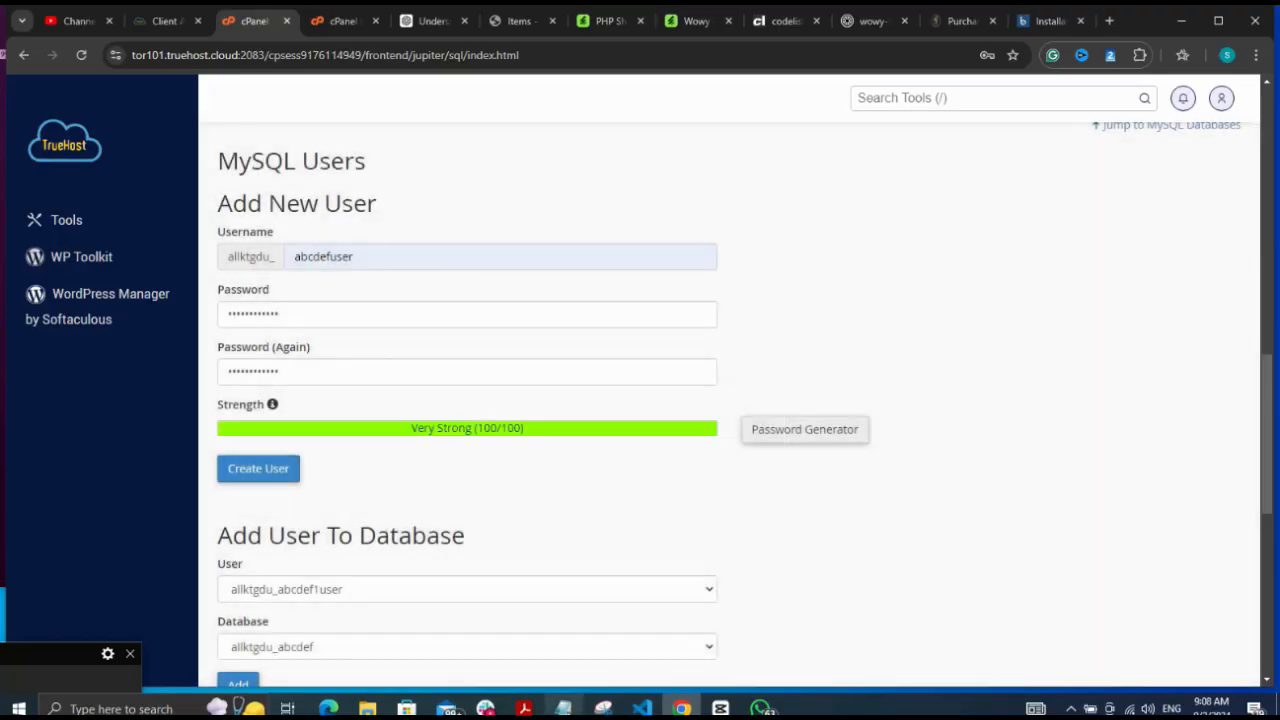
# Save the generated password in Notepad, then create the MySQL user abcdefuser
pyautogui.click(563, 708)
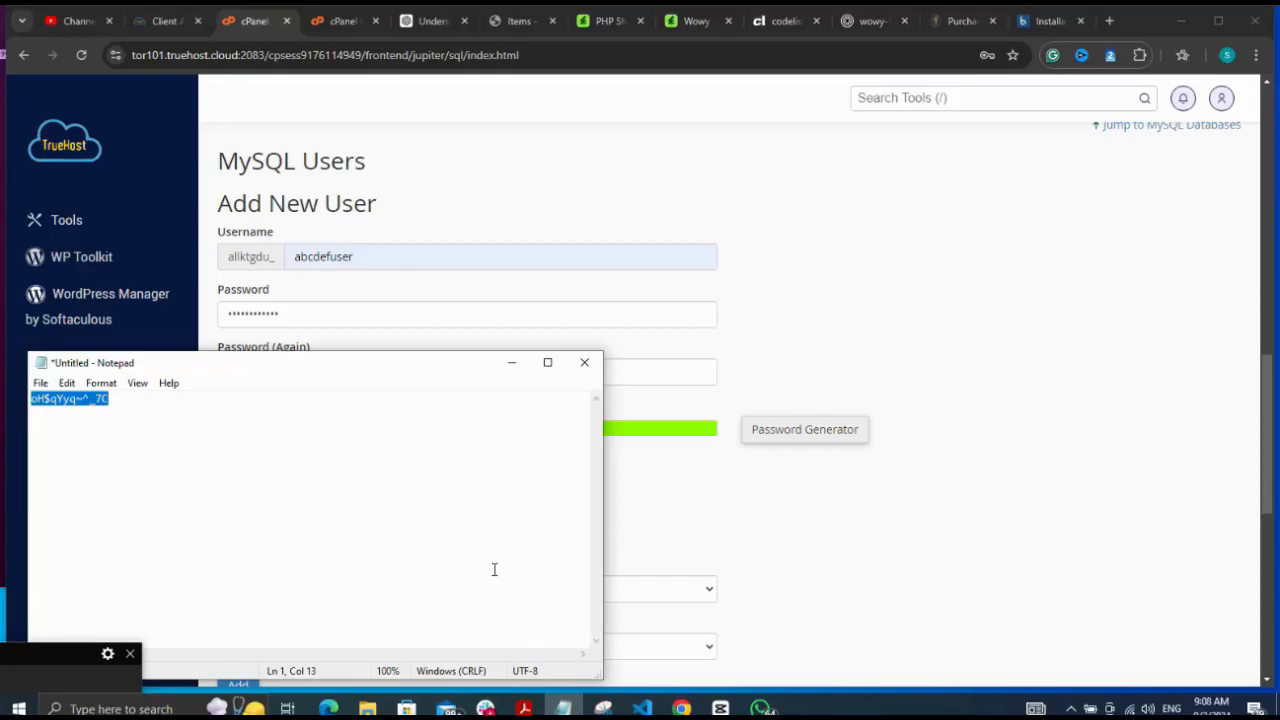
pyautogui.press('BackSpace')
pyautogui.hotkey('ctrl', 'v')
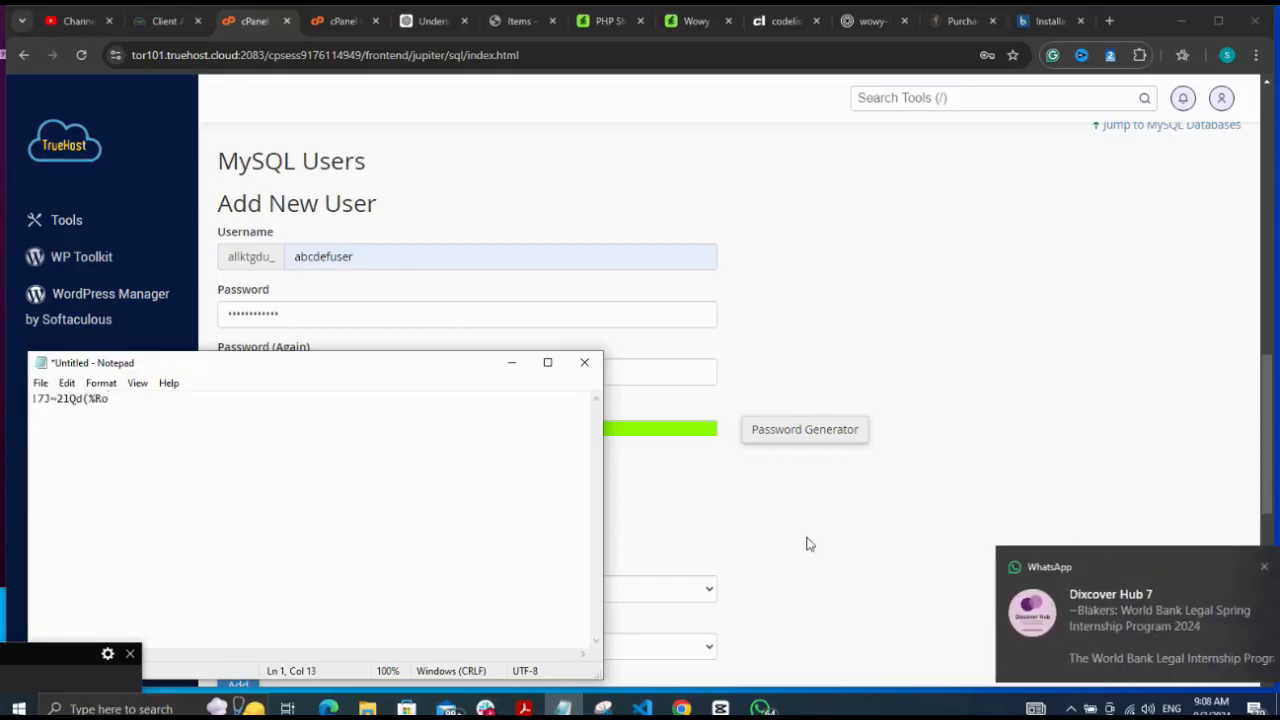
pyautogui.click(830, 517)
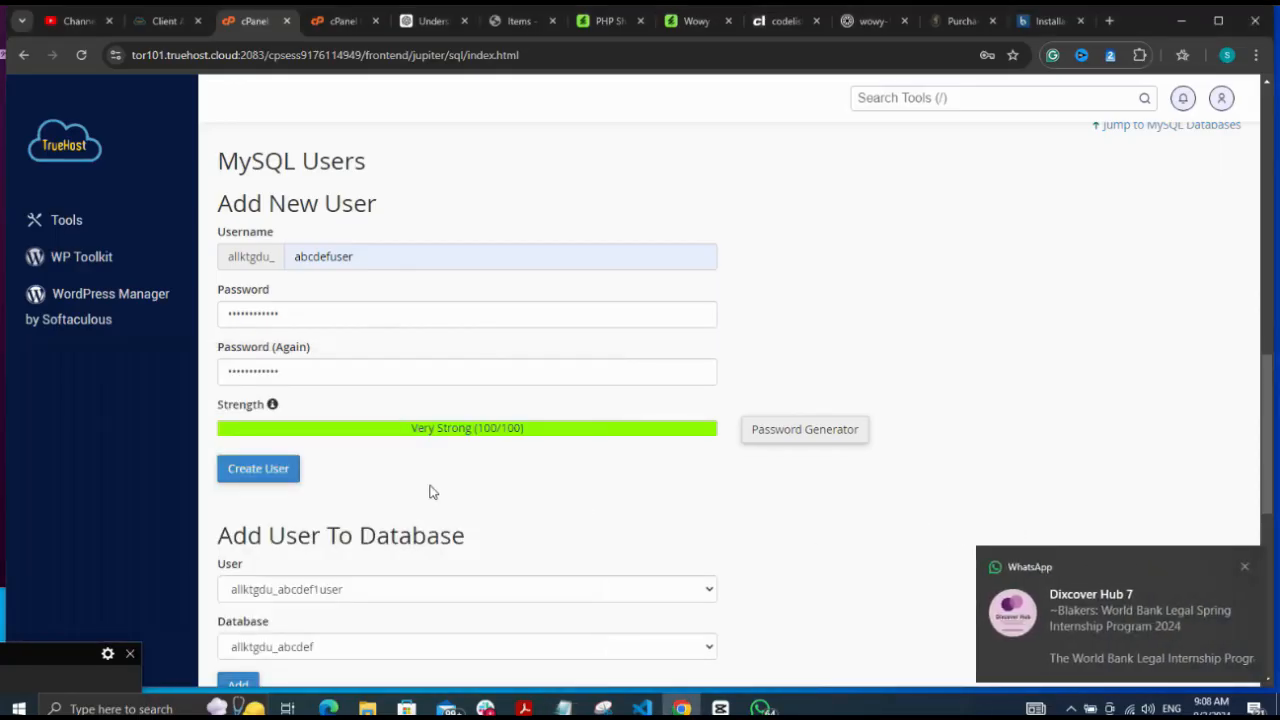
pyautogui.click(264, 473)
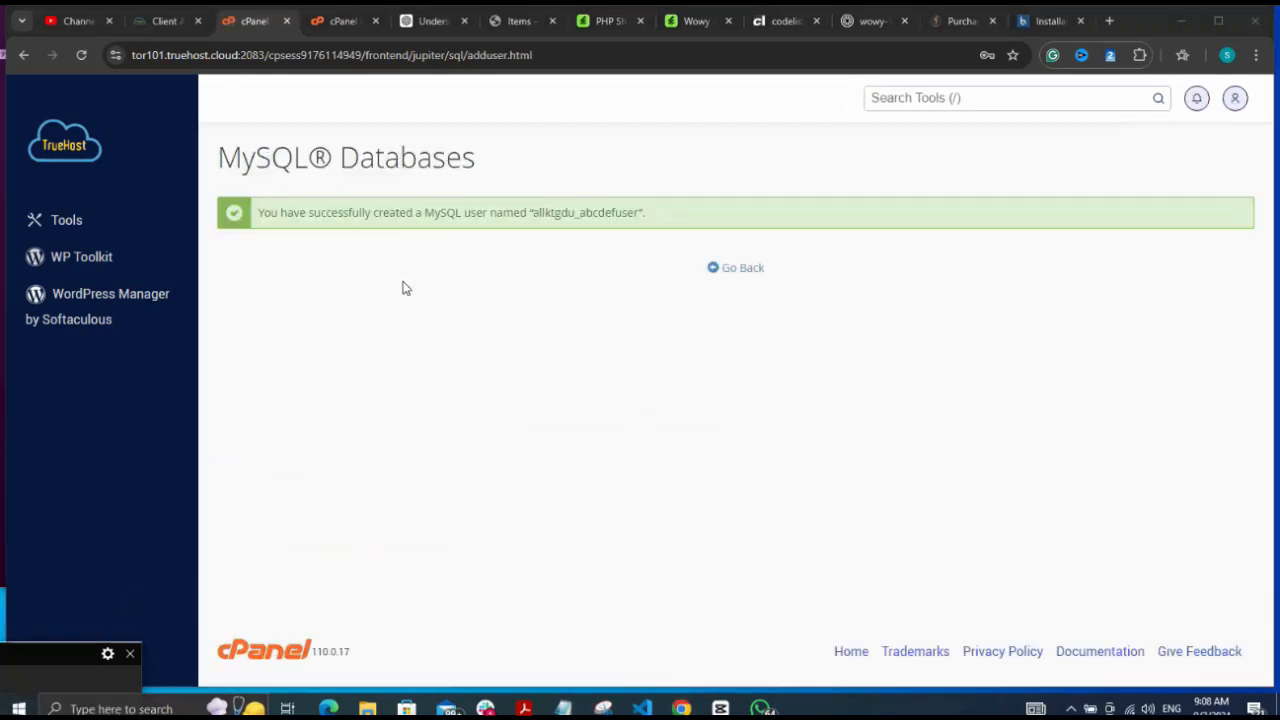
pyautogui.click(745, 276)
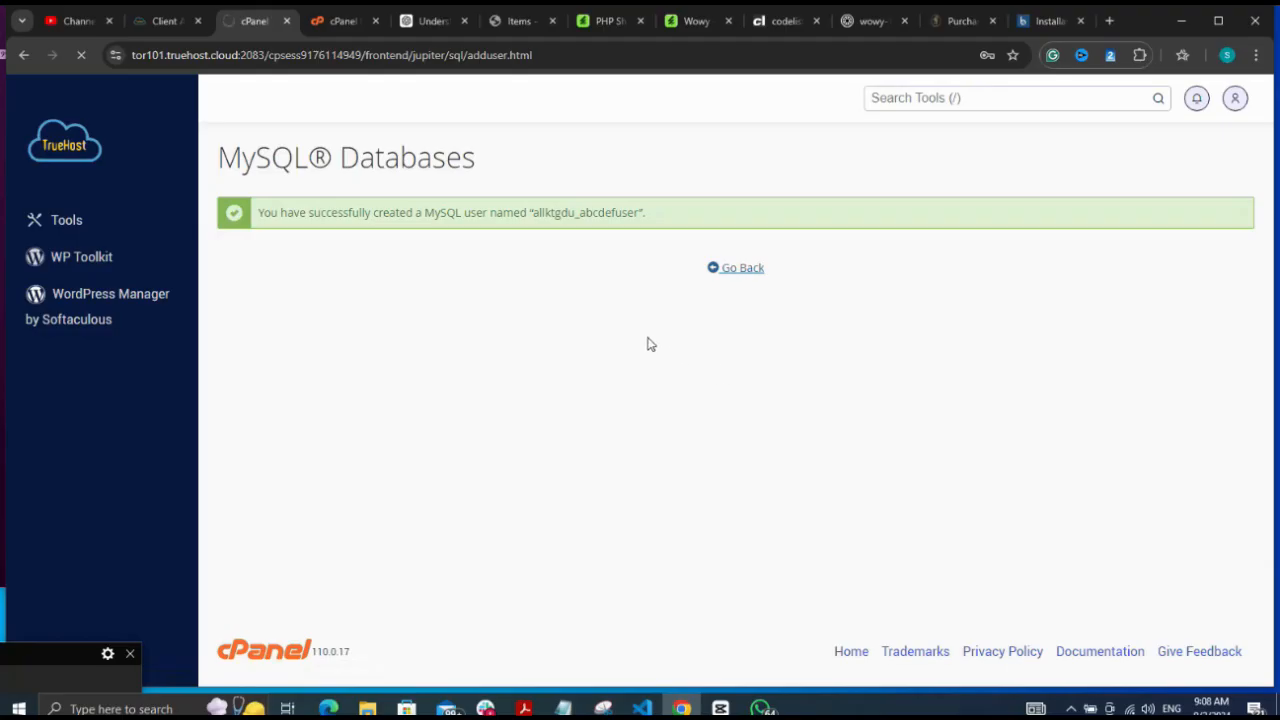
pyautogui.click(17, 678)
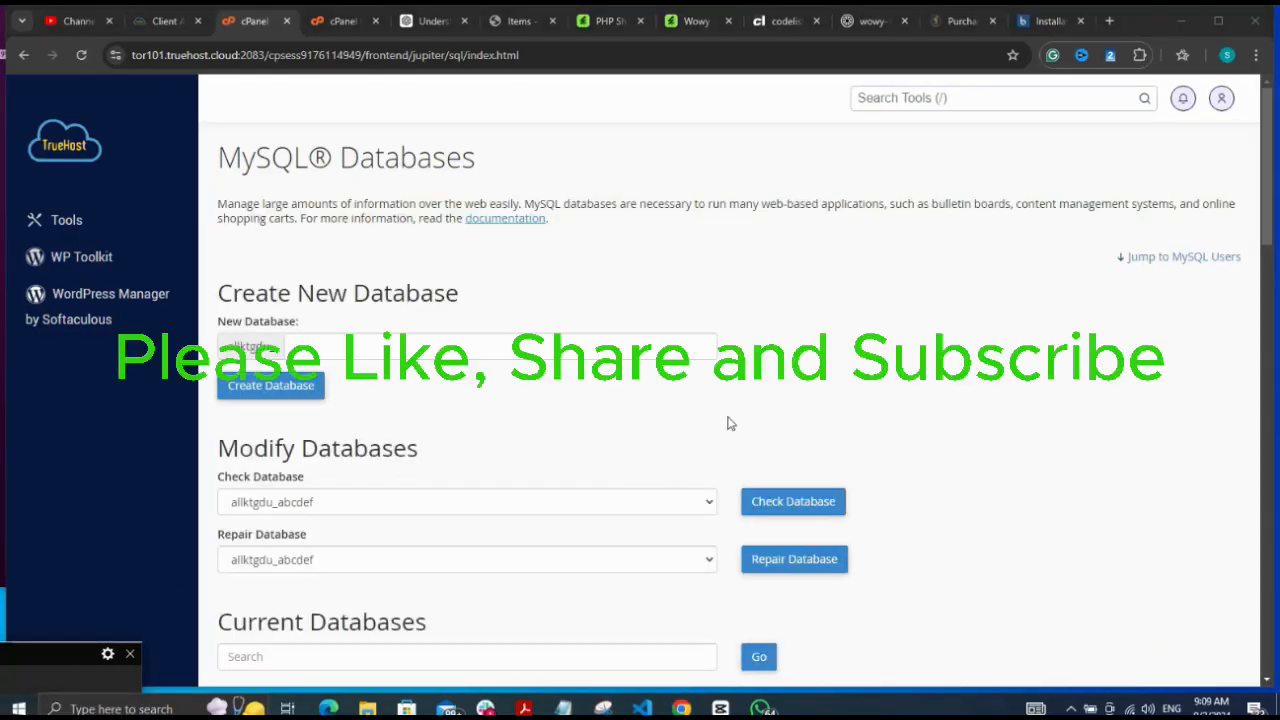
# Add allktgdu_abcdefuser to the allktgdu_abcdef database with ALL PRIVILEGES
pyautogui.click(728, 423)
pyautogui.scroll(-10, 728, 423)
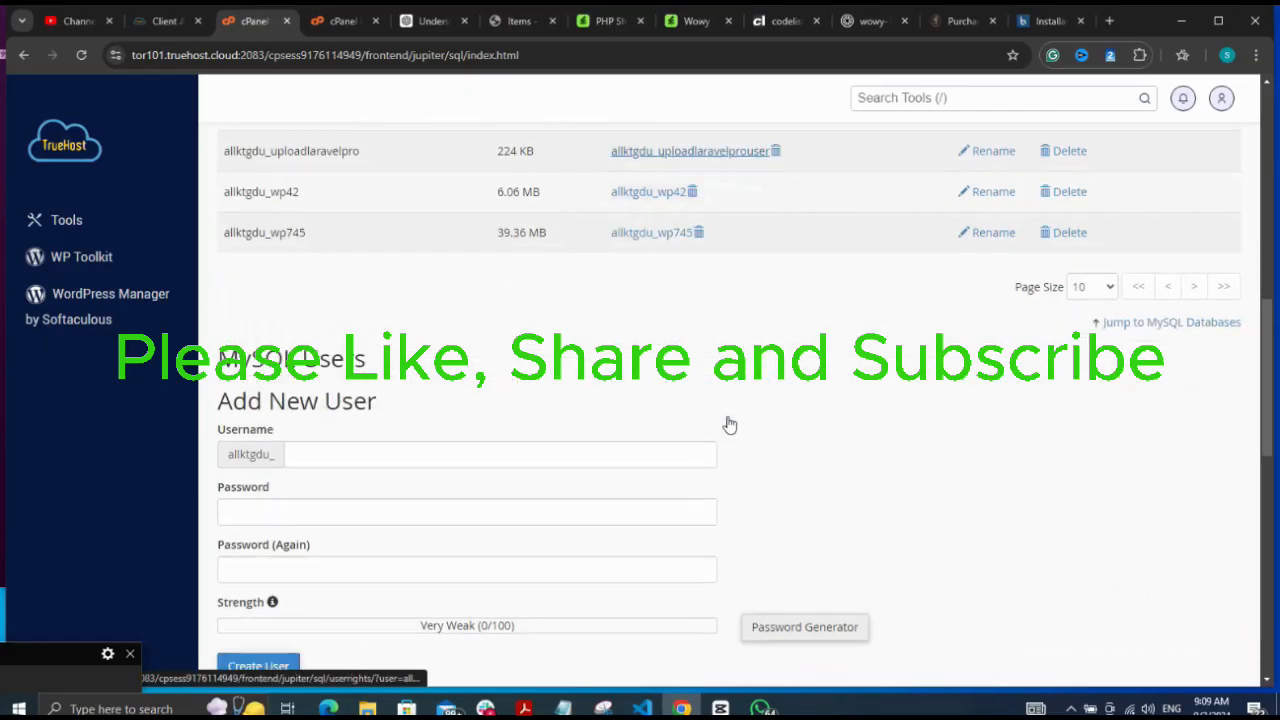
pyautogui.scroll(-2, 728, 423)
pyautogui.scroll(-2, 728, 423)
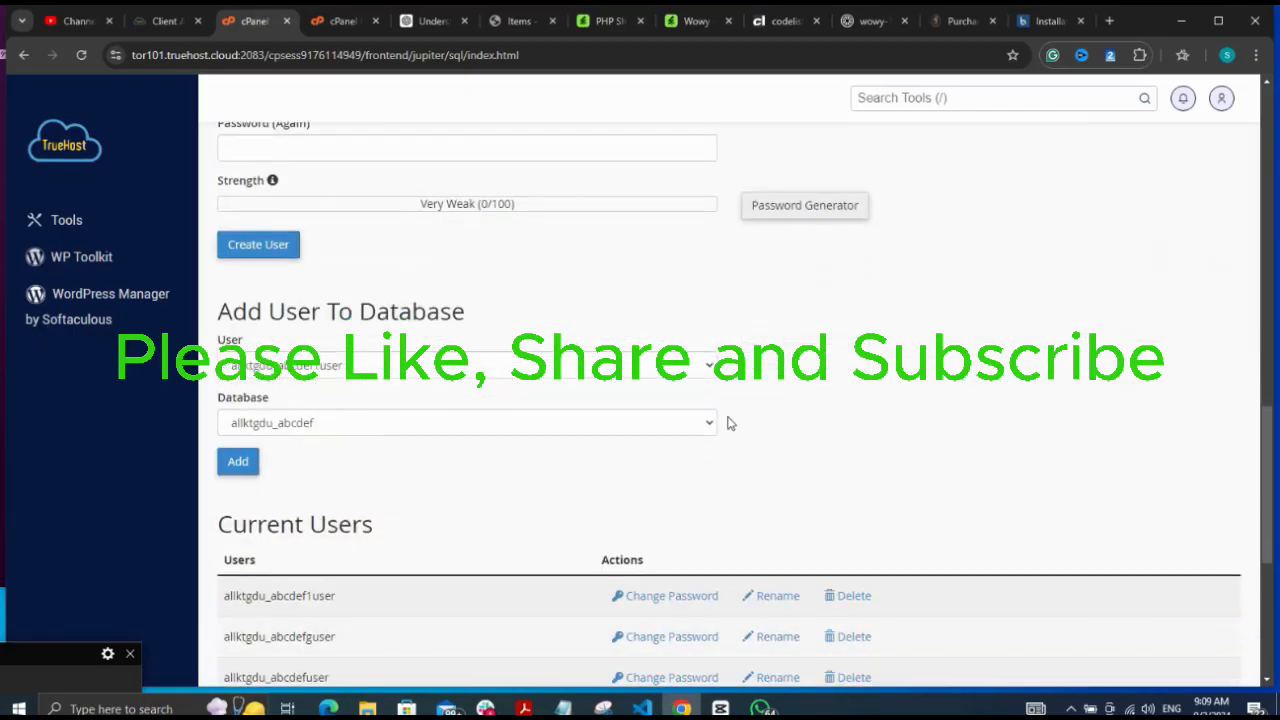
pyautogui.click(596, 370)
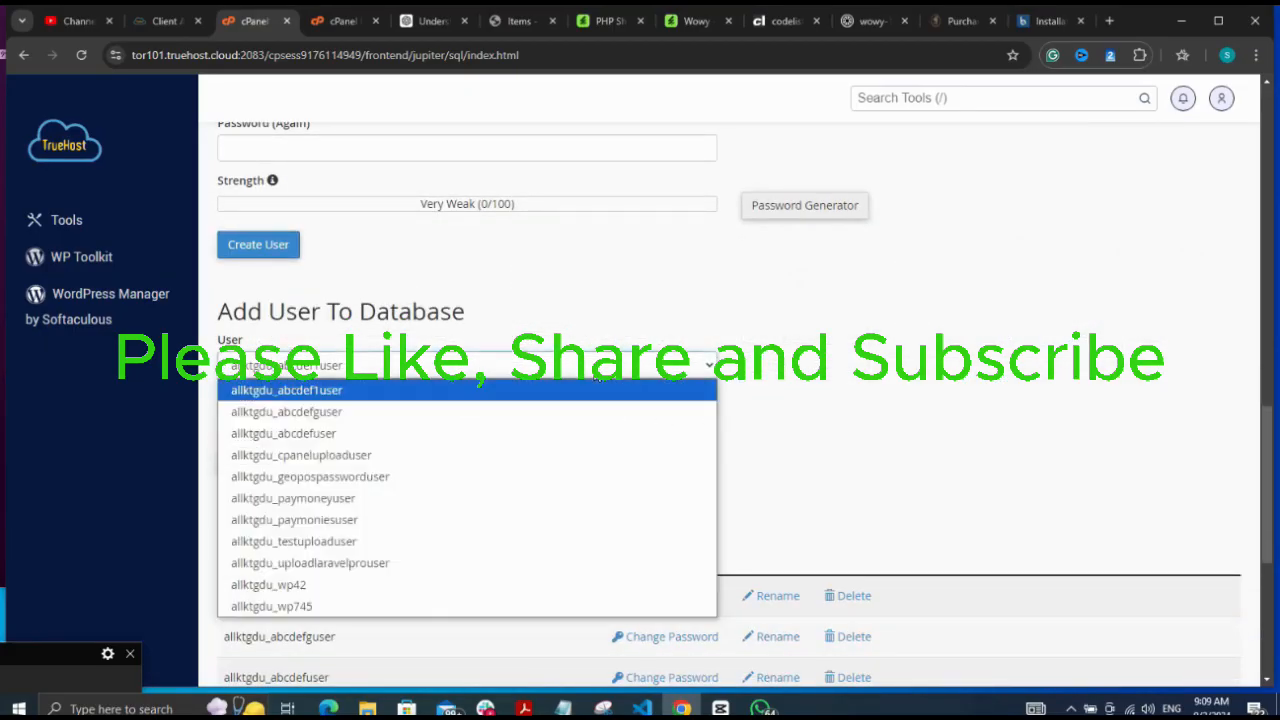
pyautogui.click(521, 434)
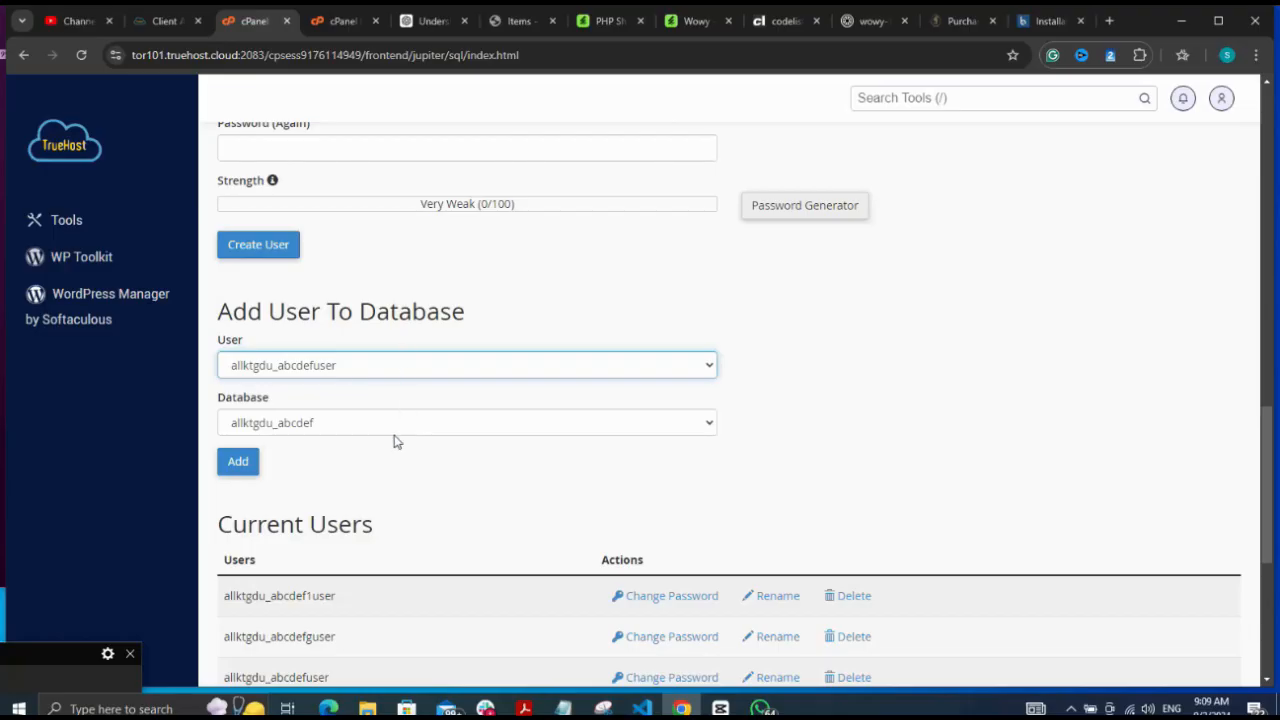
pyautogui.click(238, 464)
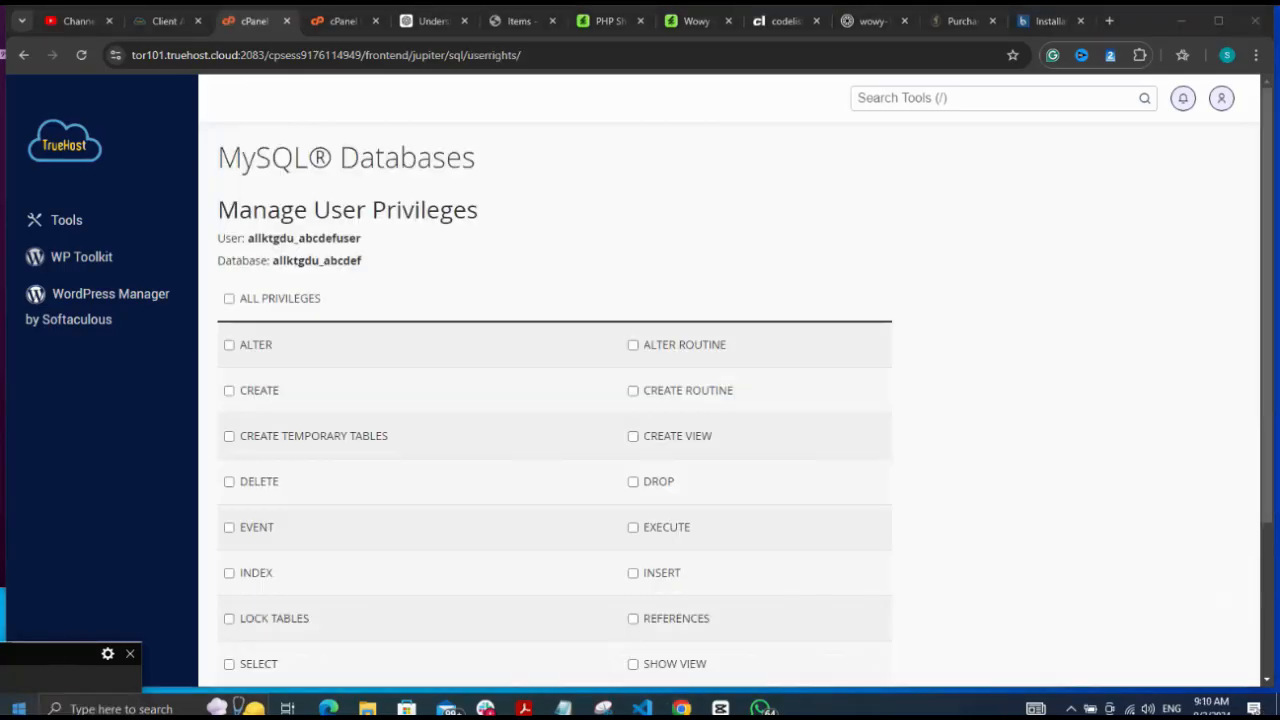
pyautogui.click(230, 300)
pyautogui.scroll(-3, 485, 263)
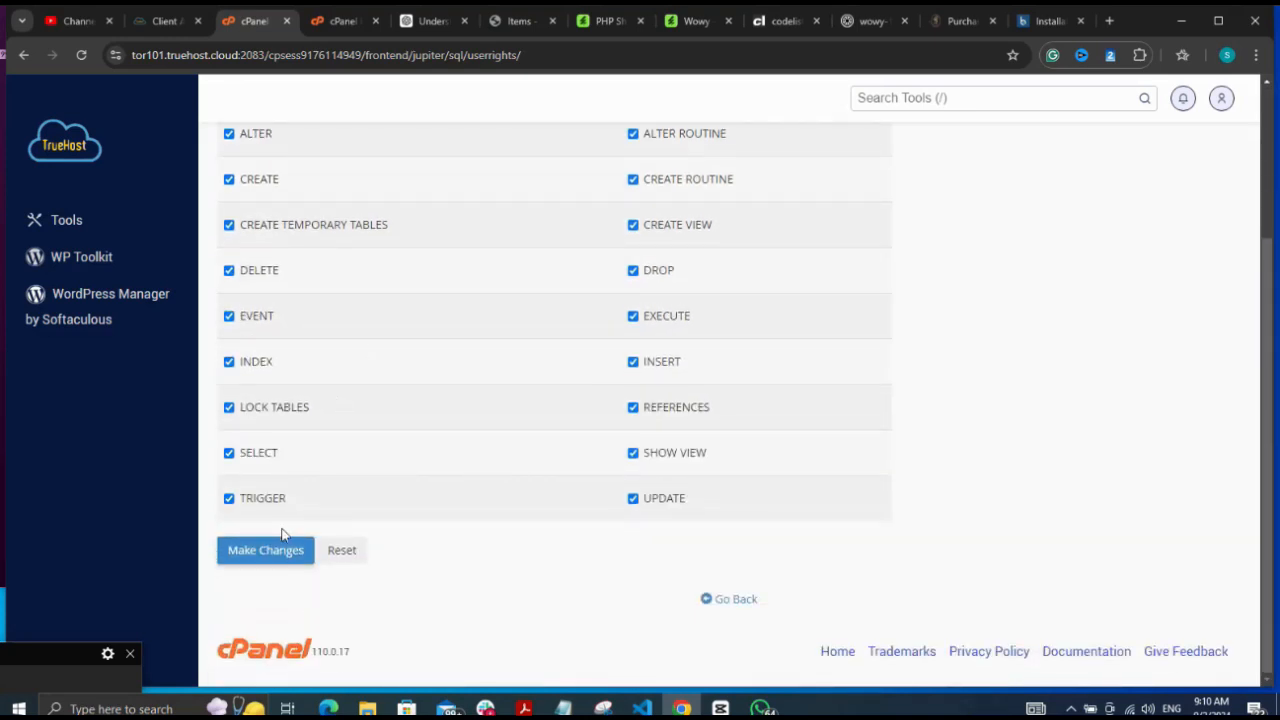
pyautogui.click(270, 552)
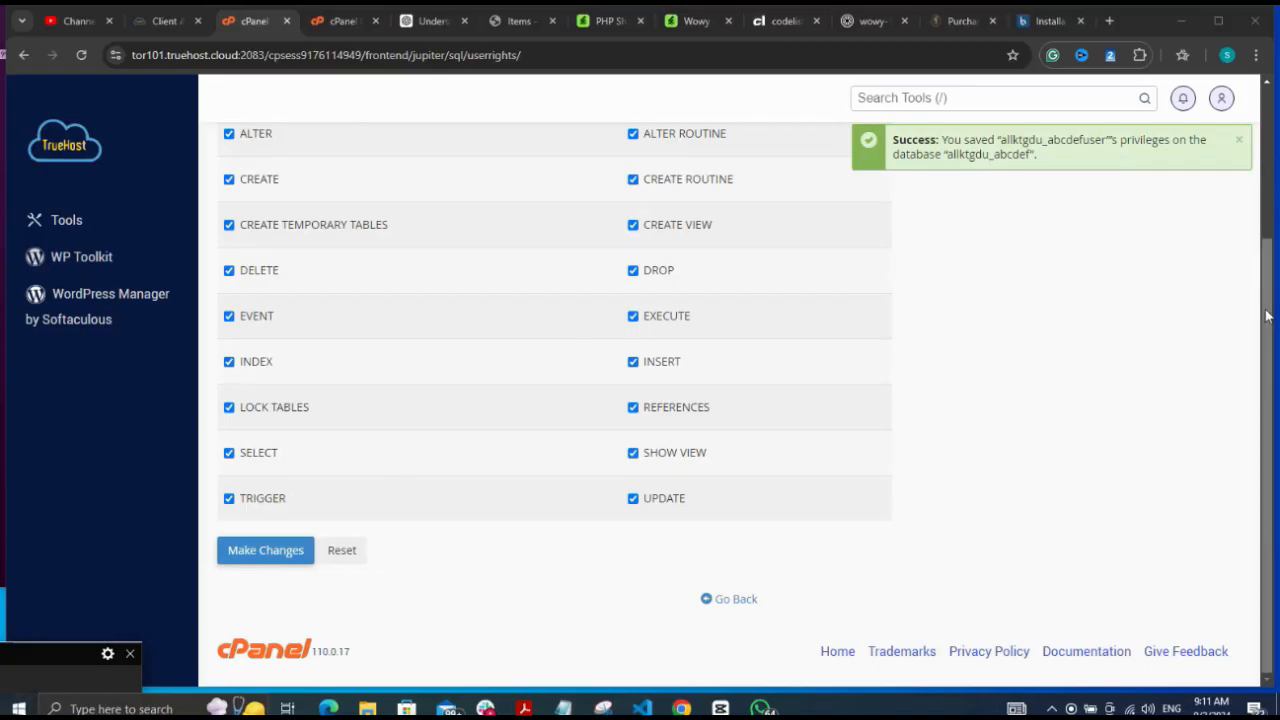
# Select and copy the full database username allktgdu_abcdefuser
pyautogui.moveTo(1267, 315); pyautogui.dragTo(1268, 192)
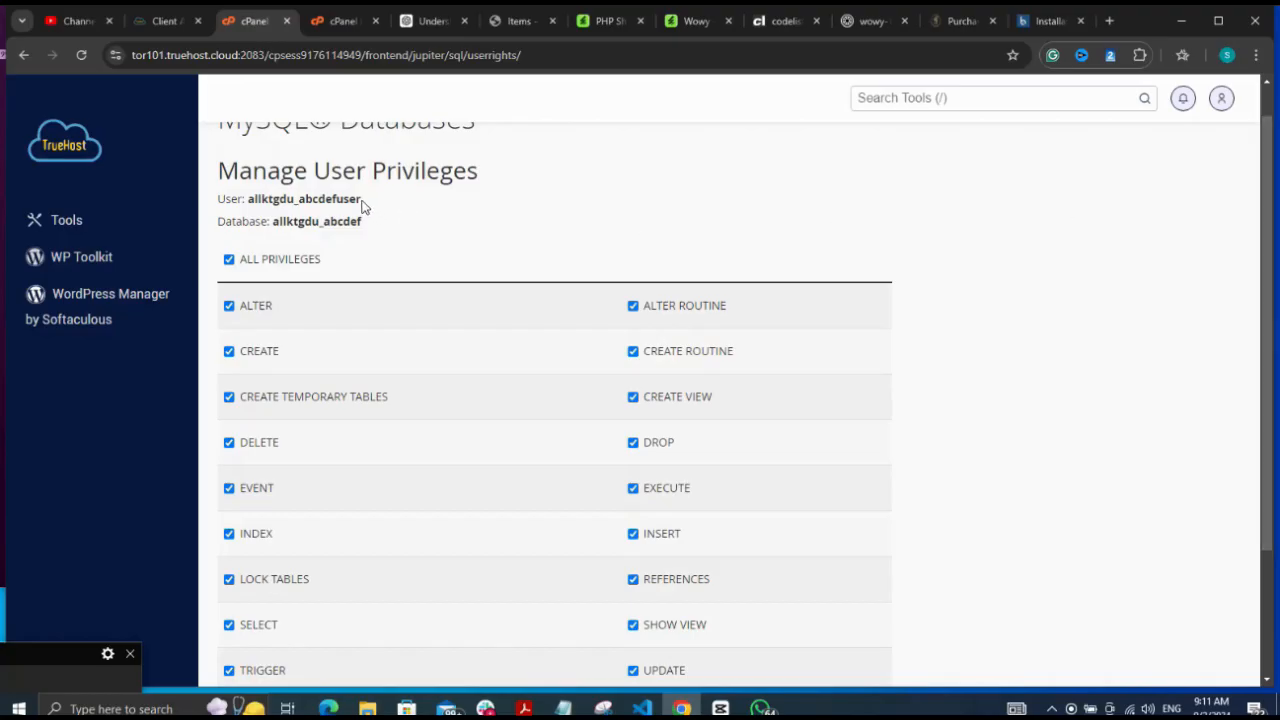
pyautogui.moveTo(362, 199); pyautogui.dragTo(247, 199)
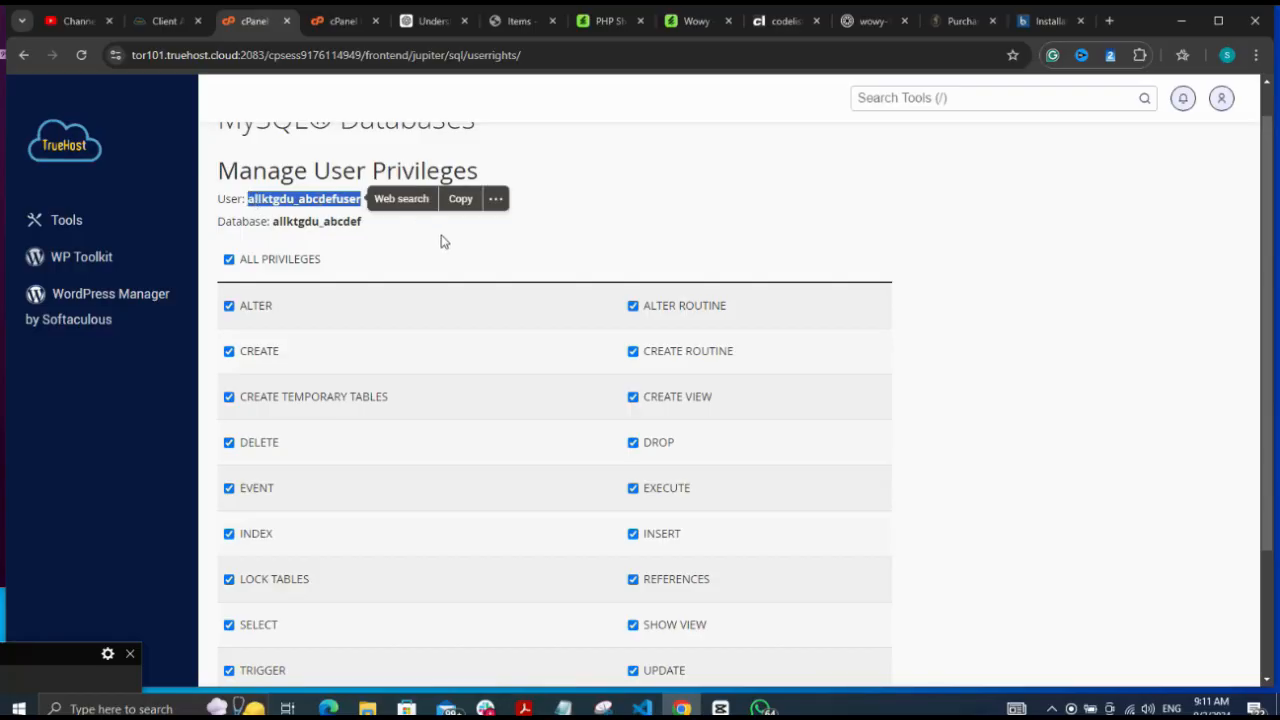
pyautogui.click(457, 203)
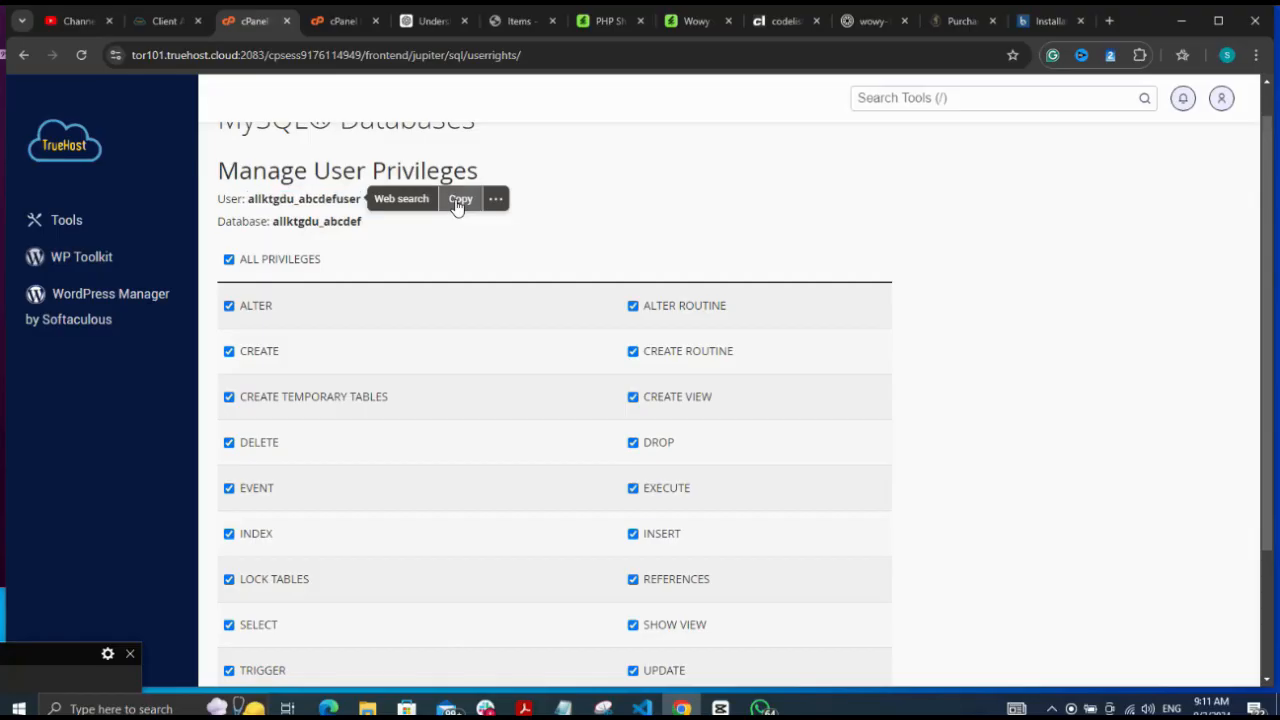
# Fill the installer's database username allktgdu_abcdefuser and database name allktgdu_abcdef
pyautogui.click(1040, 22)
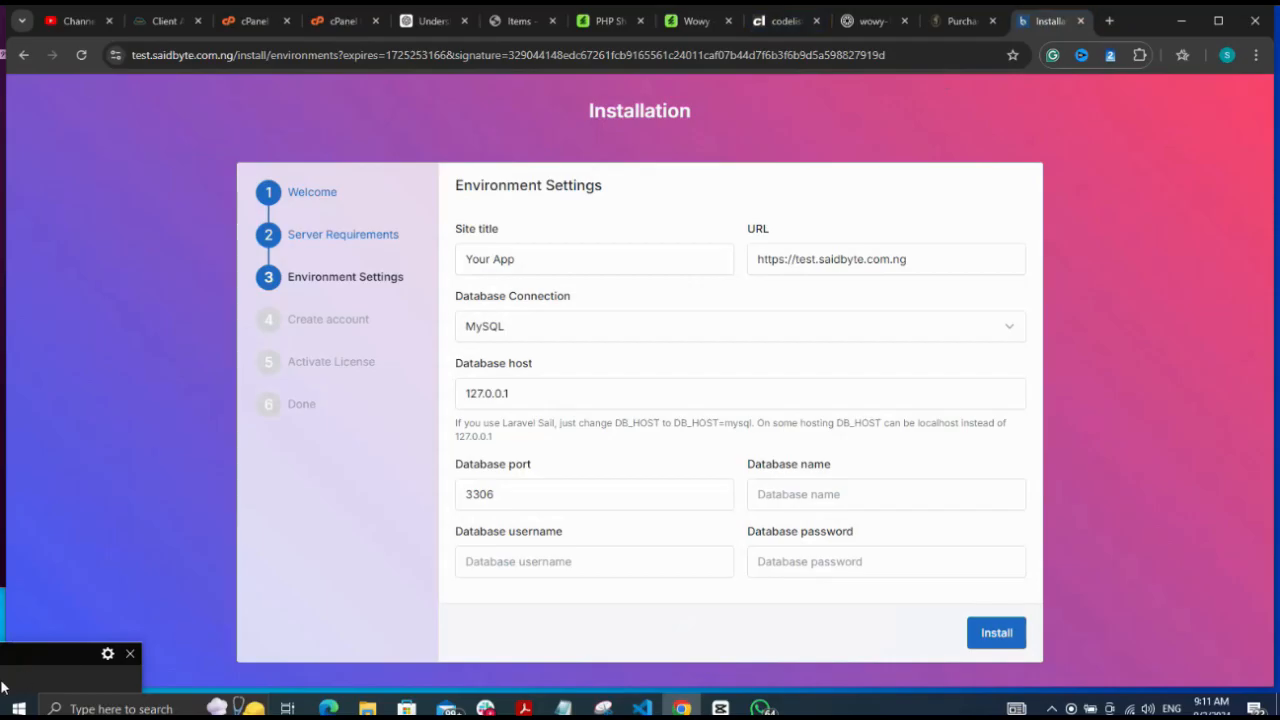
pyautogui.click(18, 708)
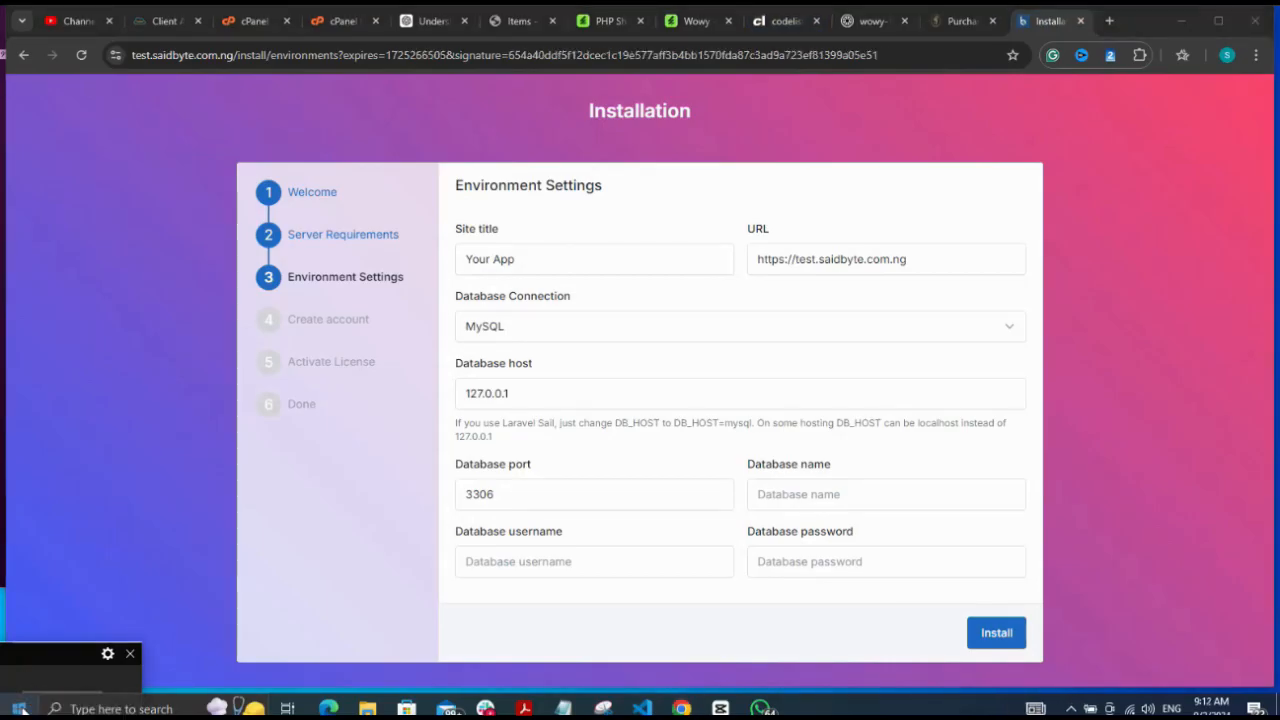
pyautogui.click(517, 563)
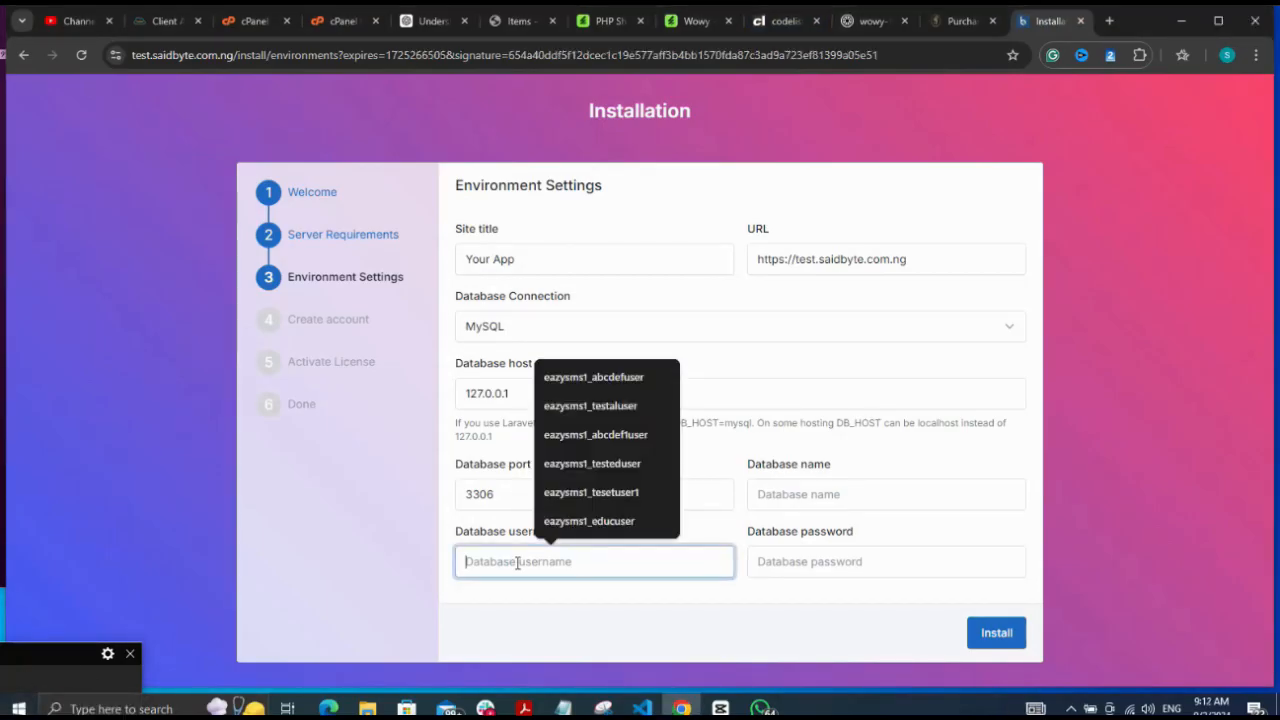
pyautogui.hotkey('ctrl', 'v')
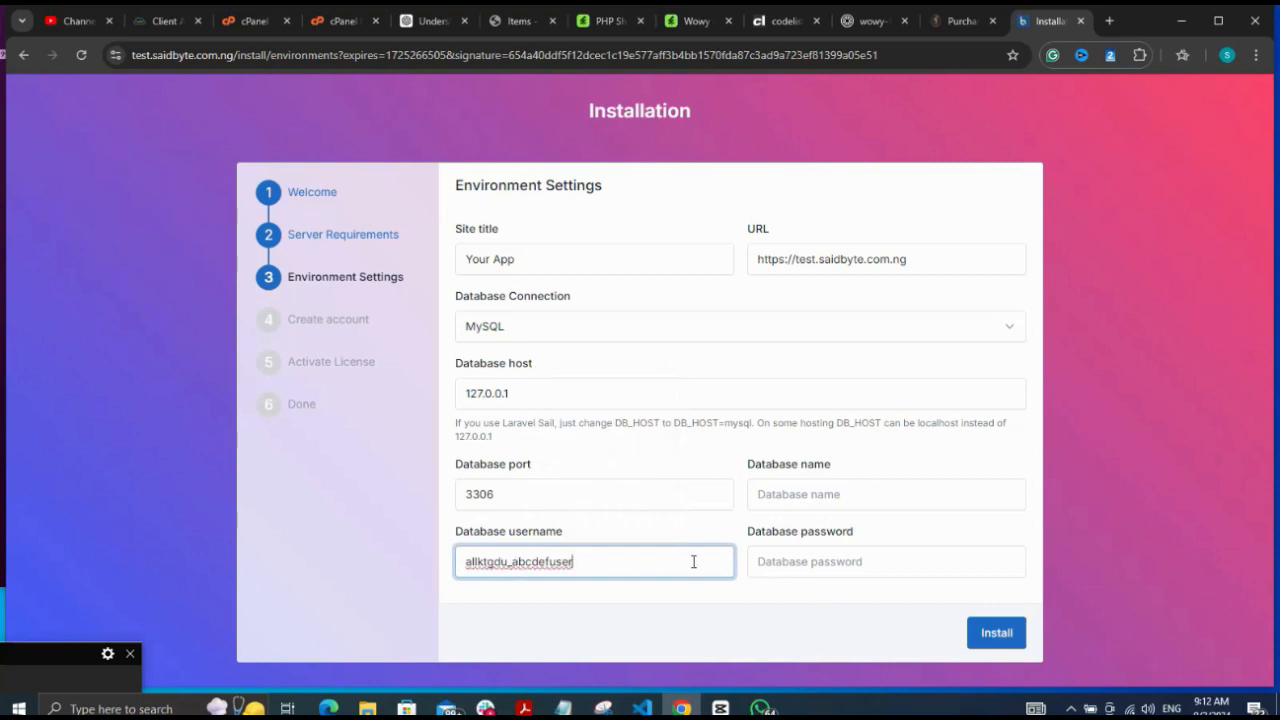
pyautogui.click(800, 495)
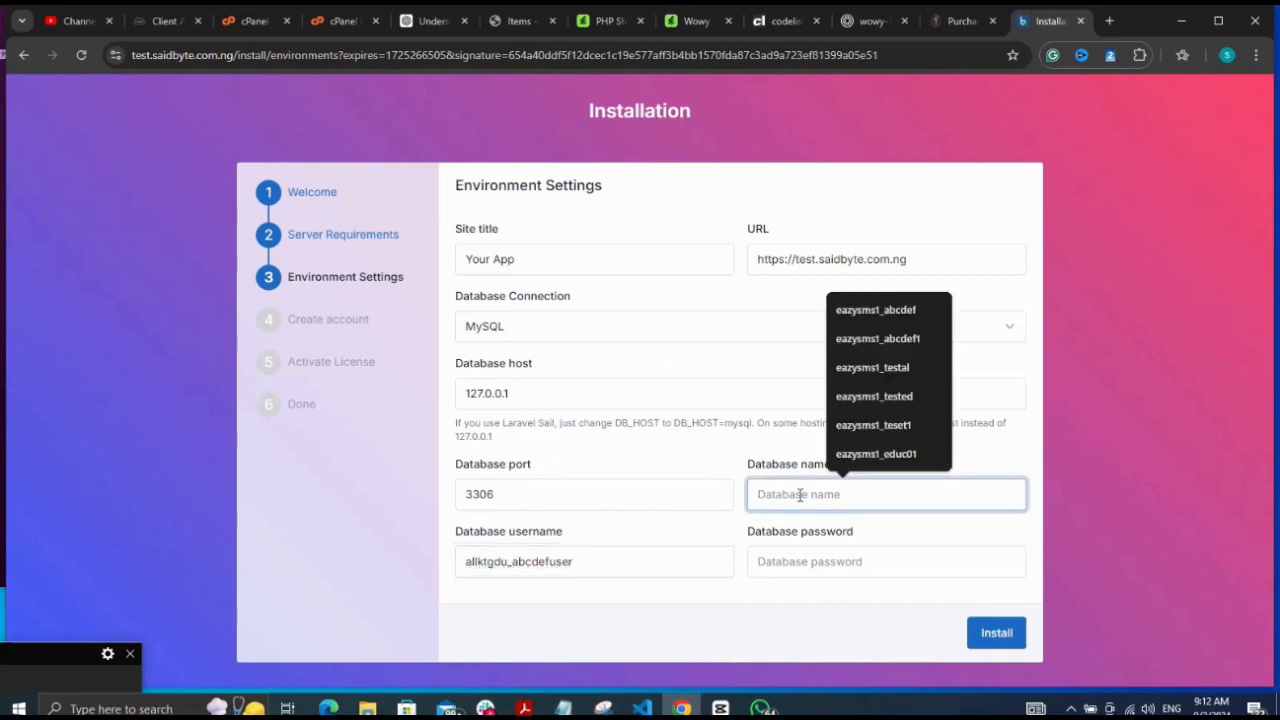
pyautogui.hotkey('ctrl', 'v')
pyautogui.press('BackSpace')
pyautogui.press('BackSpace')
pyautogui.press('BackSpace')
pyautogui.press('BackSpace')
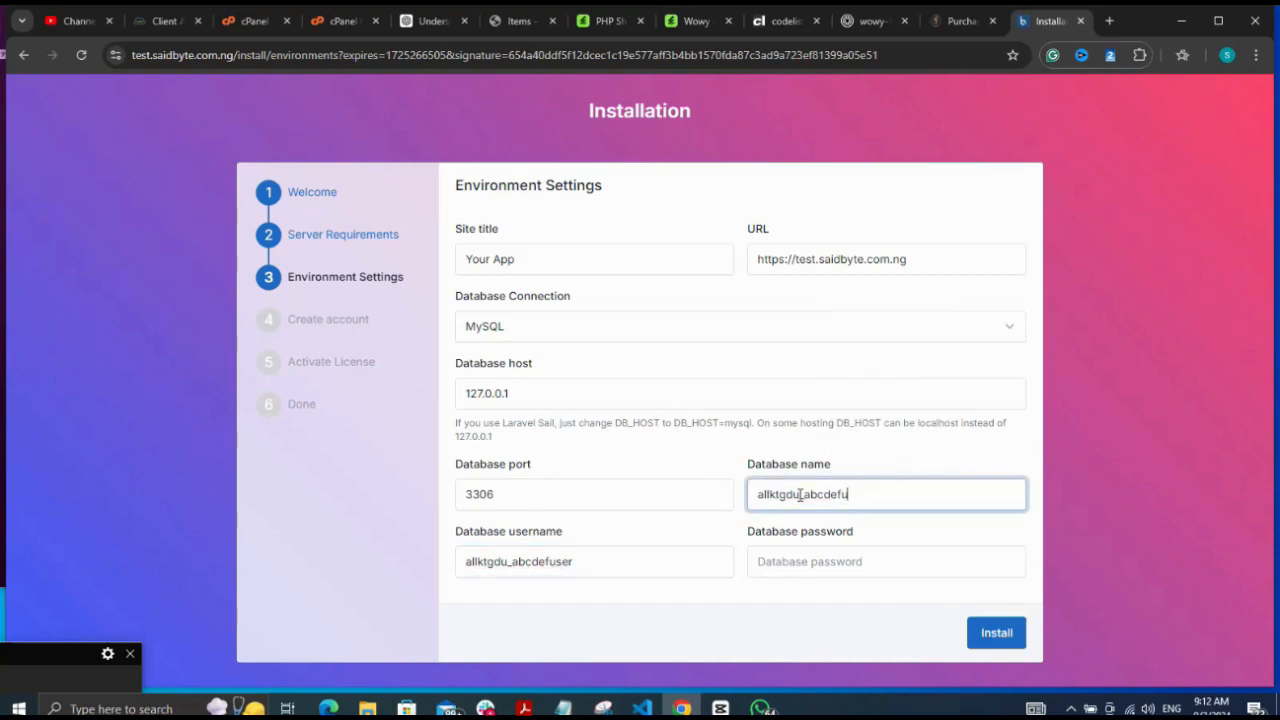
# Paste the Notepad-saved password as the database password and start the installation
pyautogui.click(800, 566)
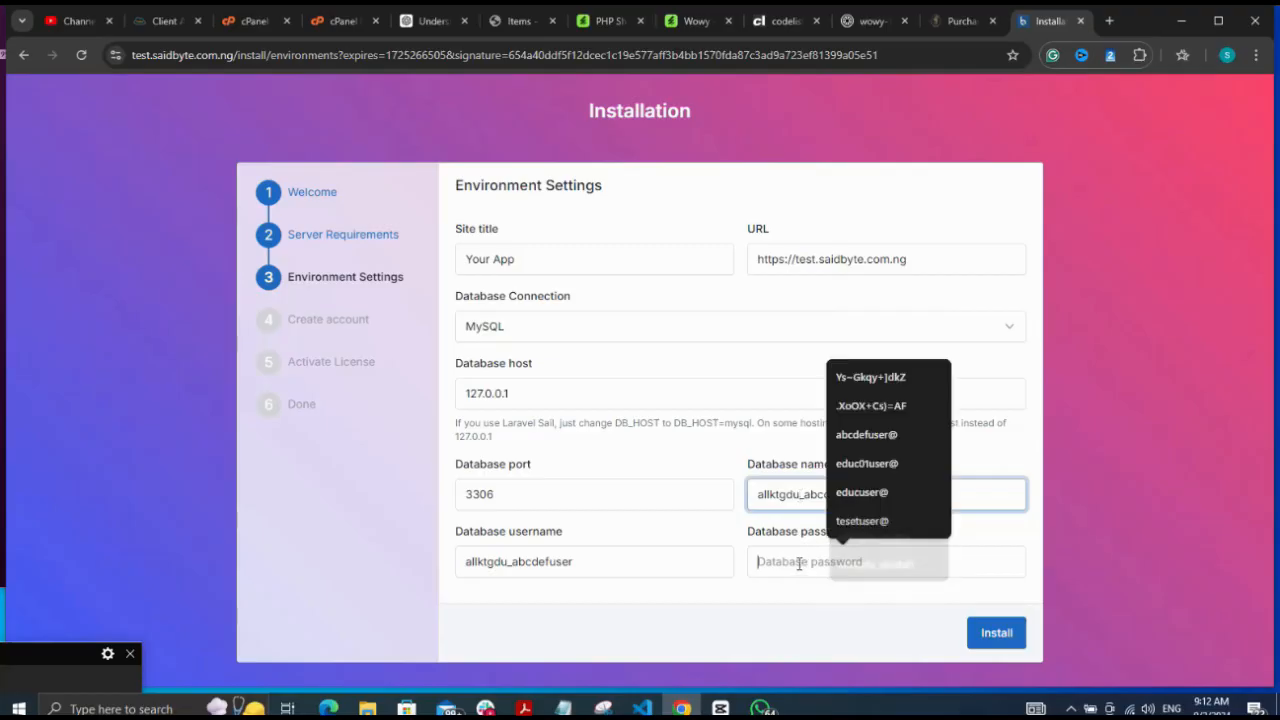
pyautogui.click(565, 708)
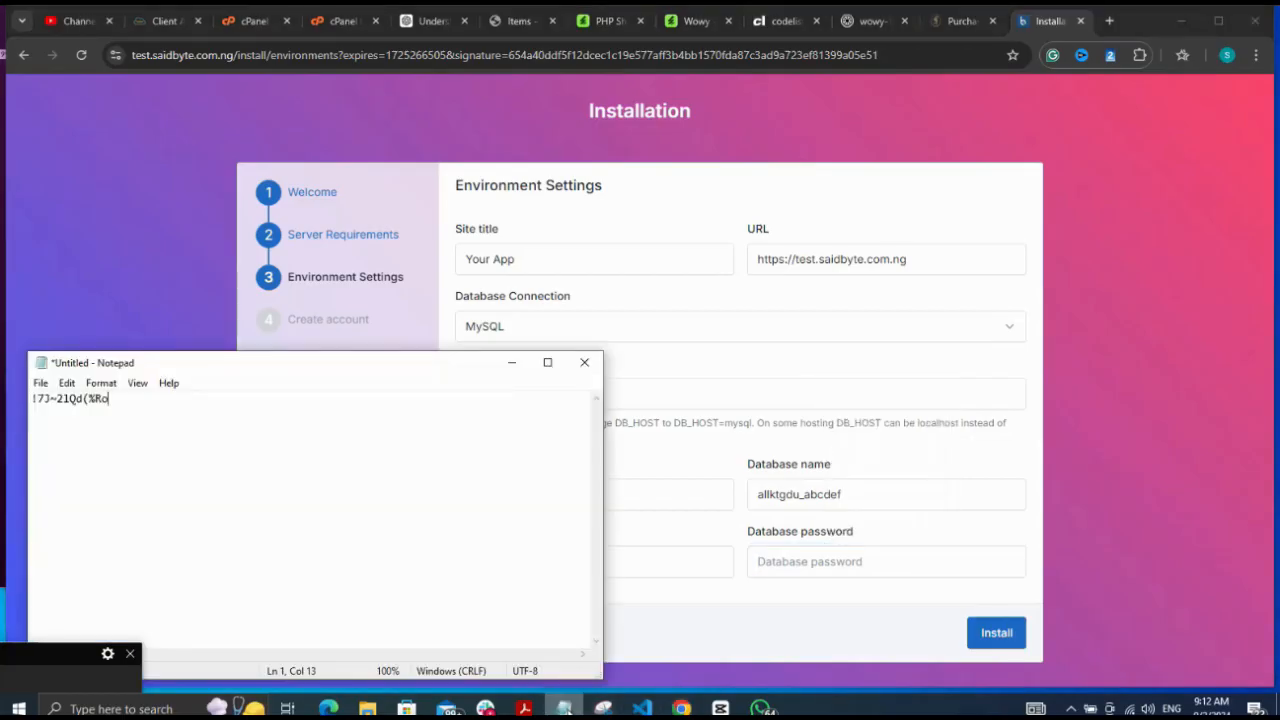
pyautogui.hotkey('ctrl', 'a')
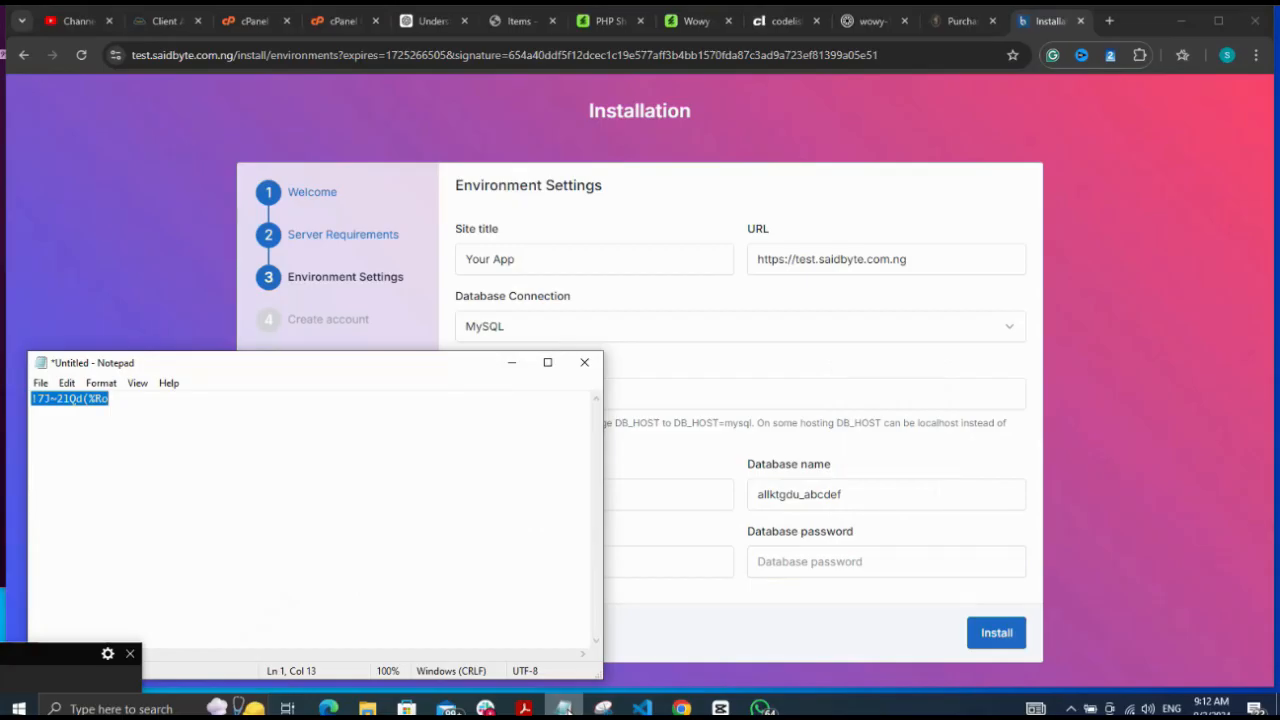
pyautogui.click(808, 561)
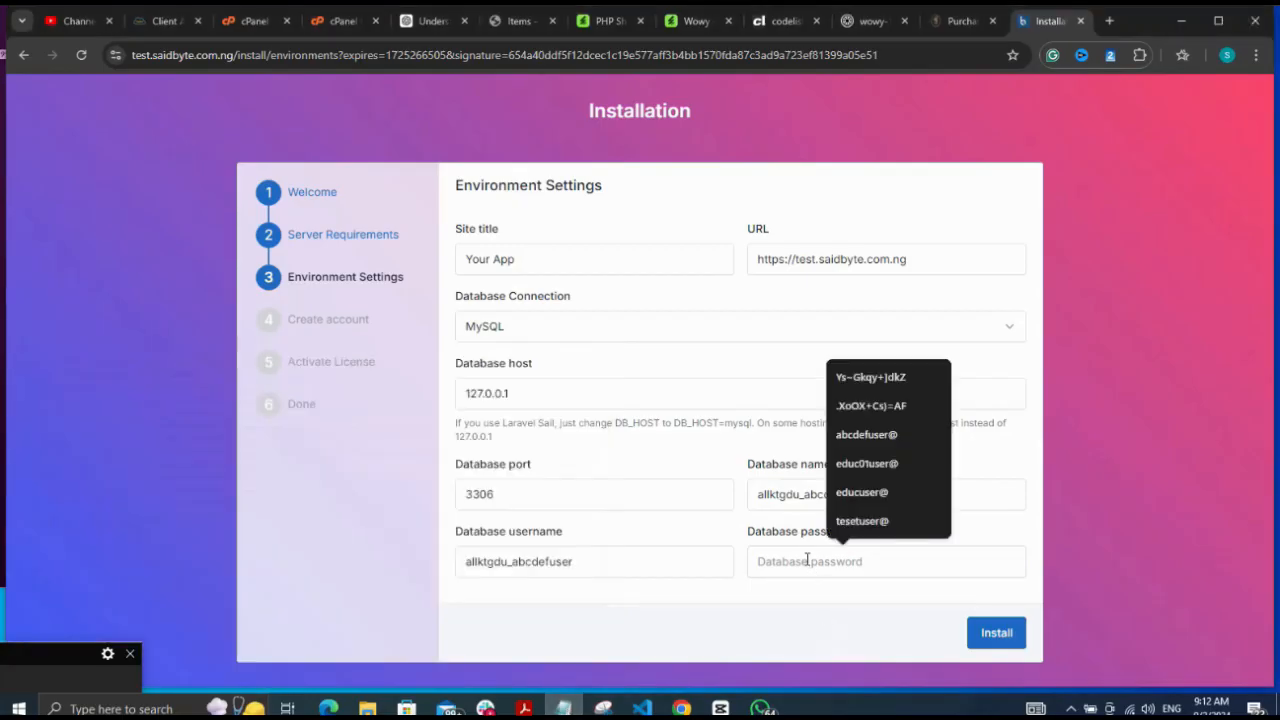
pyautogui.hotkey('ctrl', 'v')
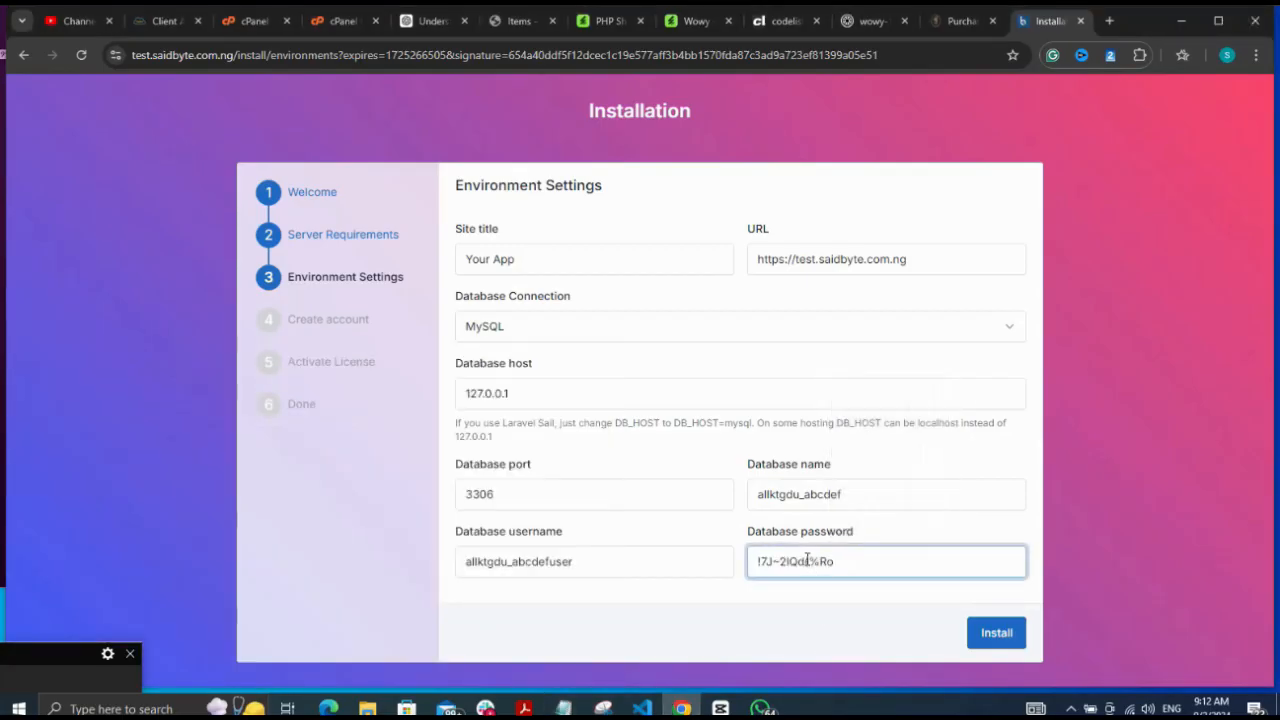
pyautogui.click(1006, 641)
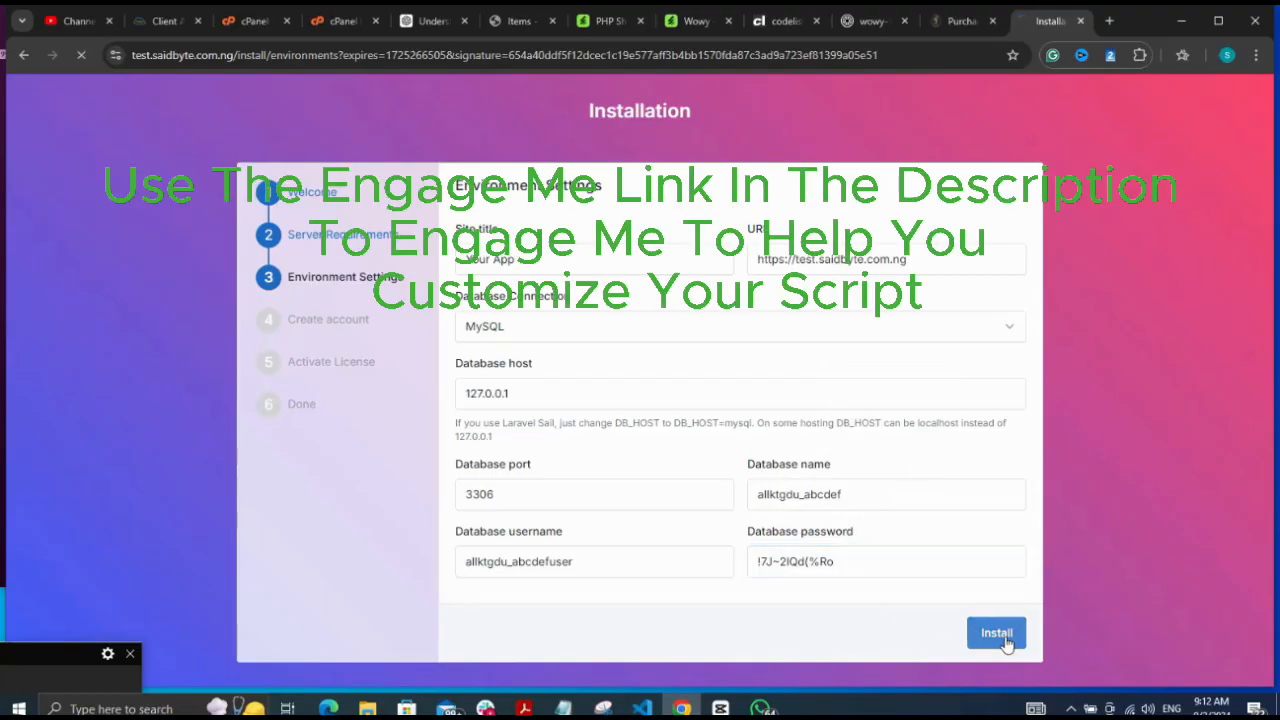
pyautogui.click(53, 674)
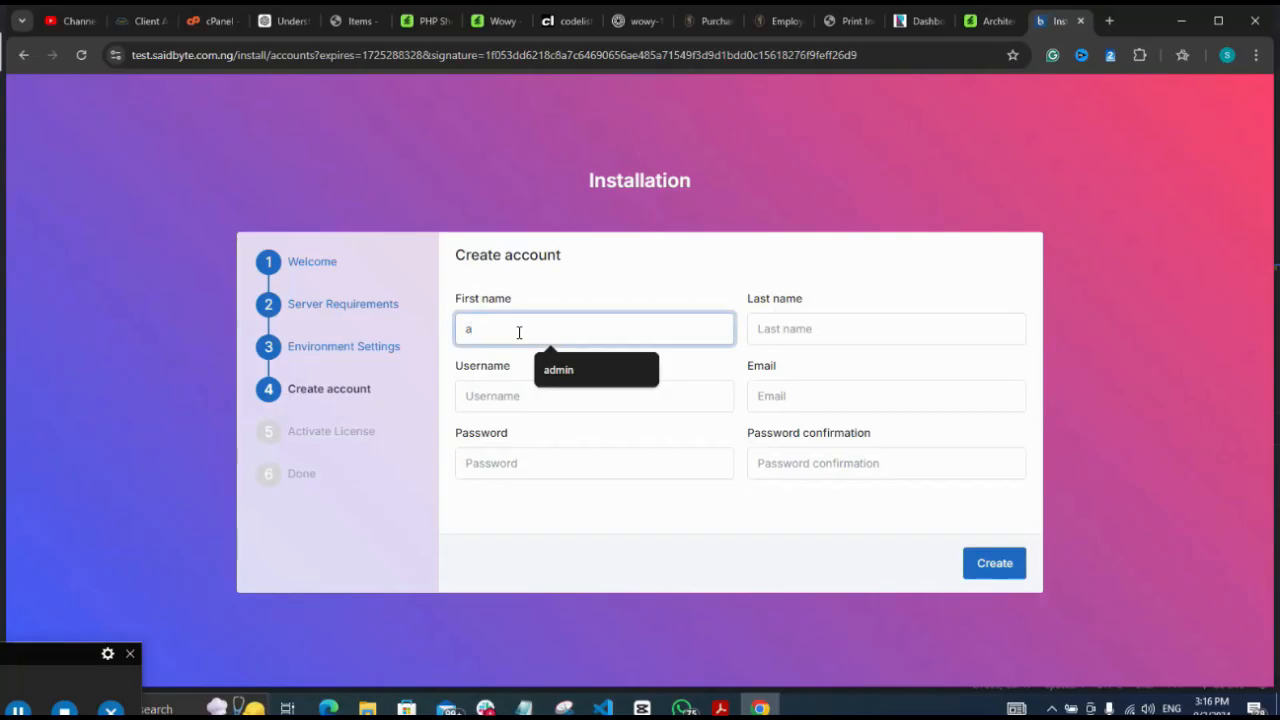
# Enter admin as the first name, last name and username for the admin account
pyautogui.press('Escape')
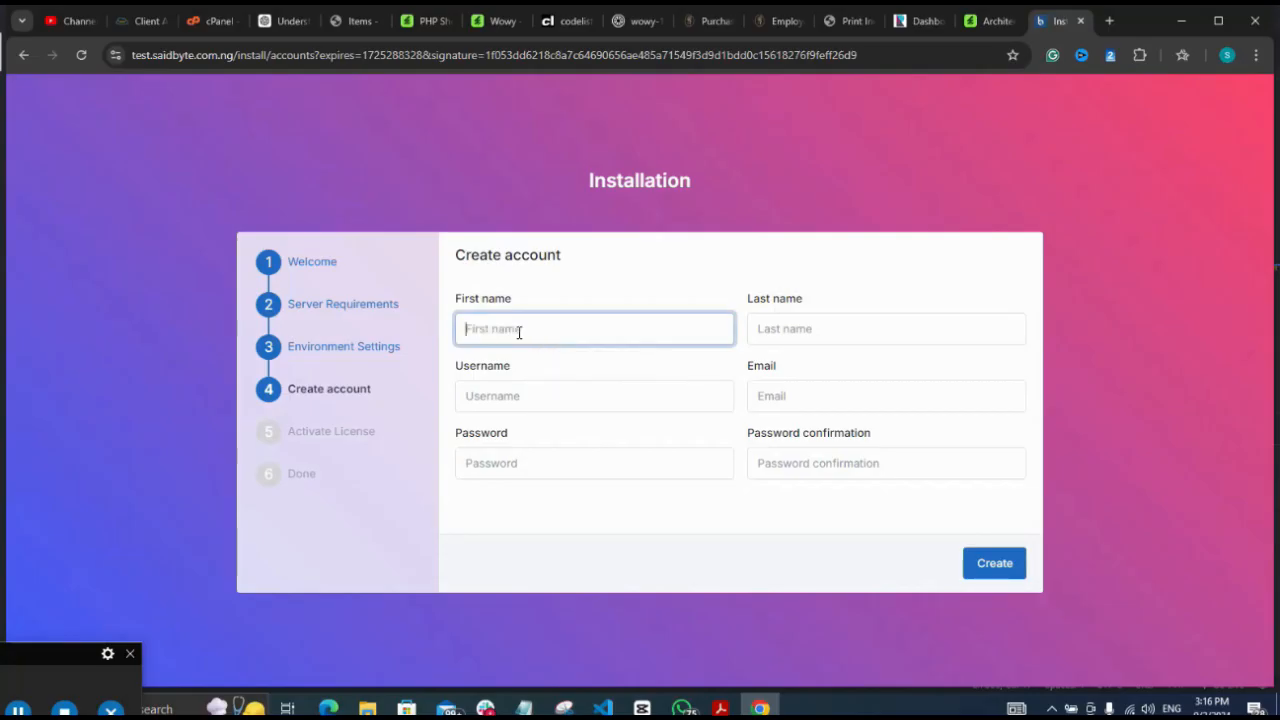
pyautogui.click(519, 331)
pyautogui.click(566, 370)
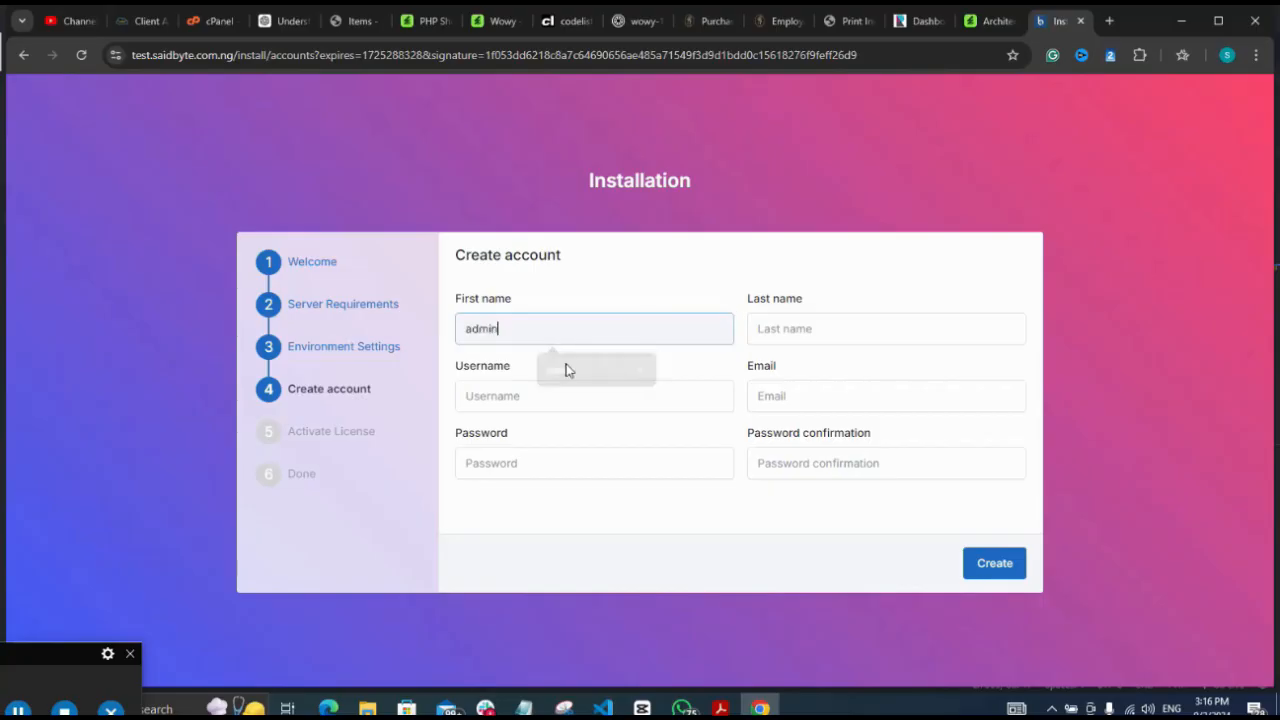
pyautogui.click(801, 333)
pyautogui.write('admin')
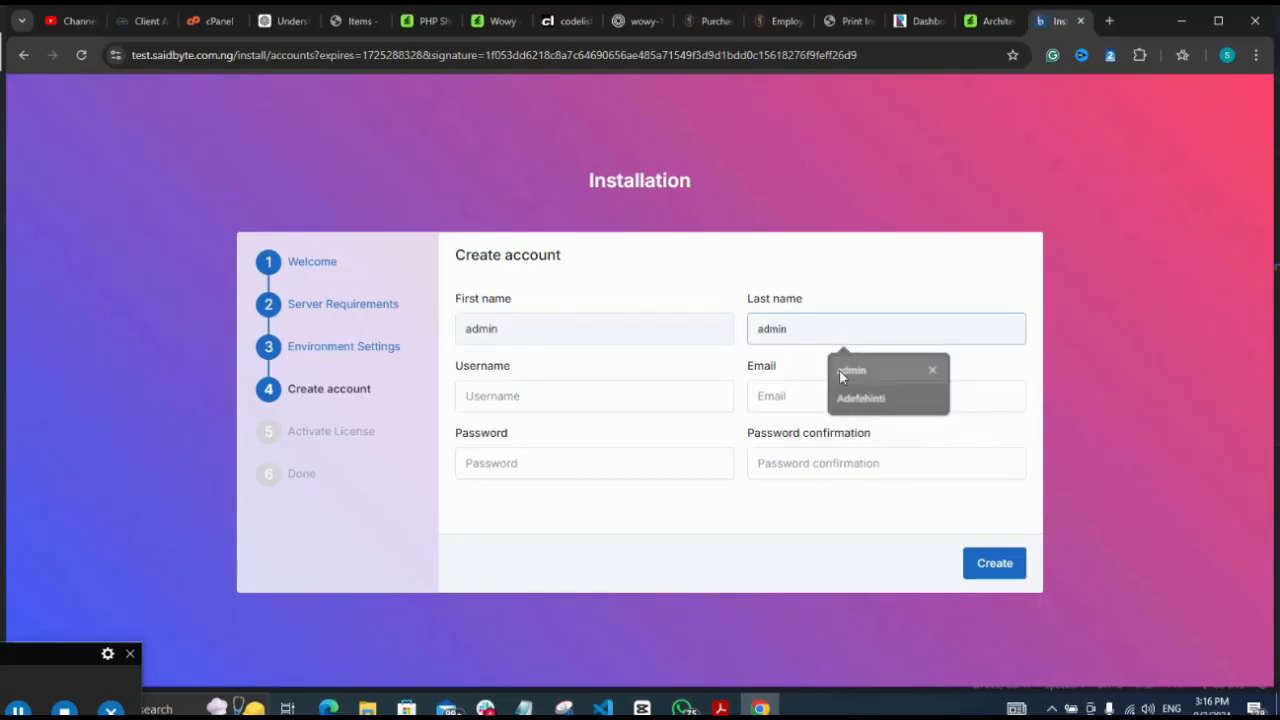
pyautogui.click(839, 369)
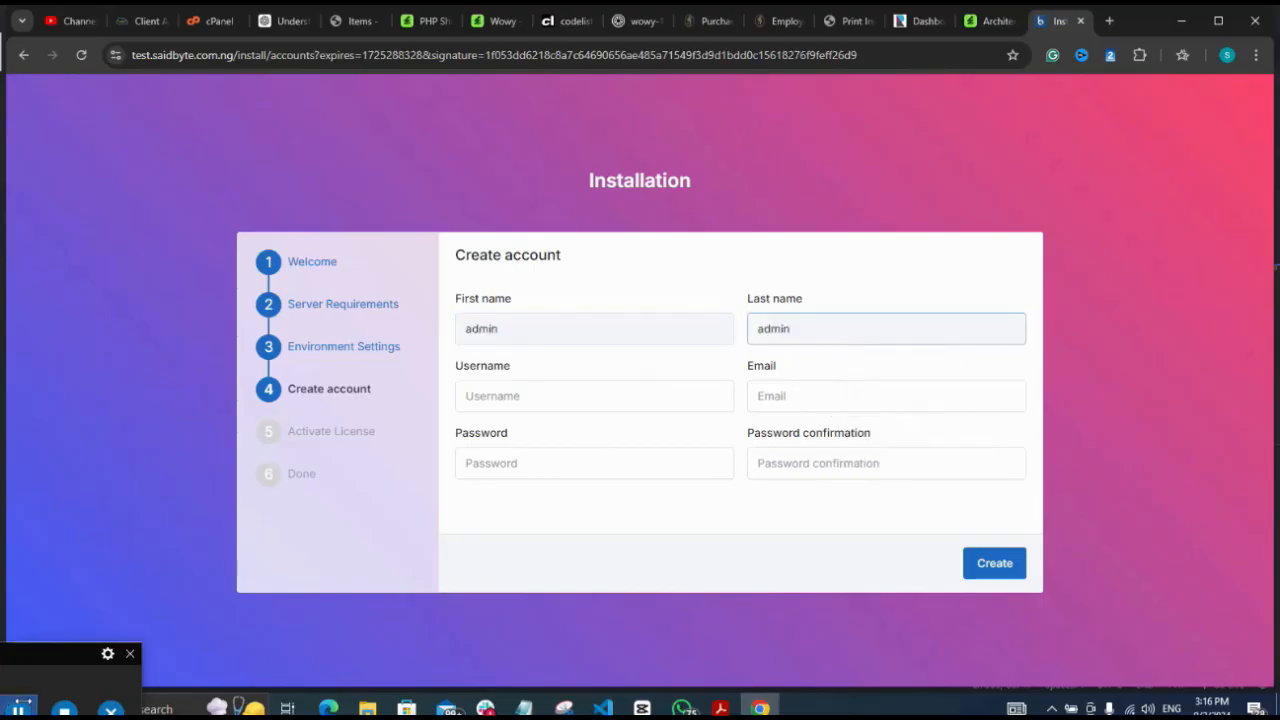
pyautogui.click(18, 710)
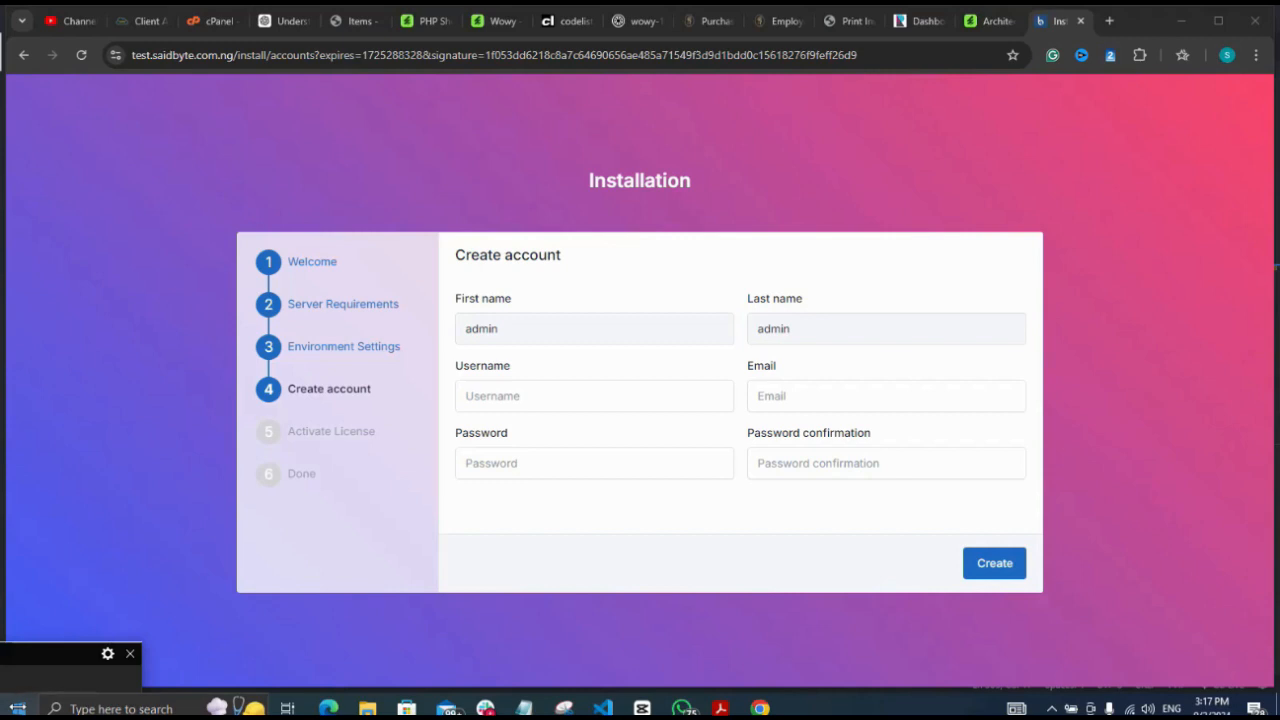
pyautogui.click(489, 404)
pyautogui.write('ad')
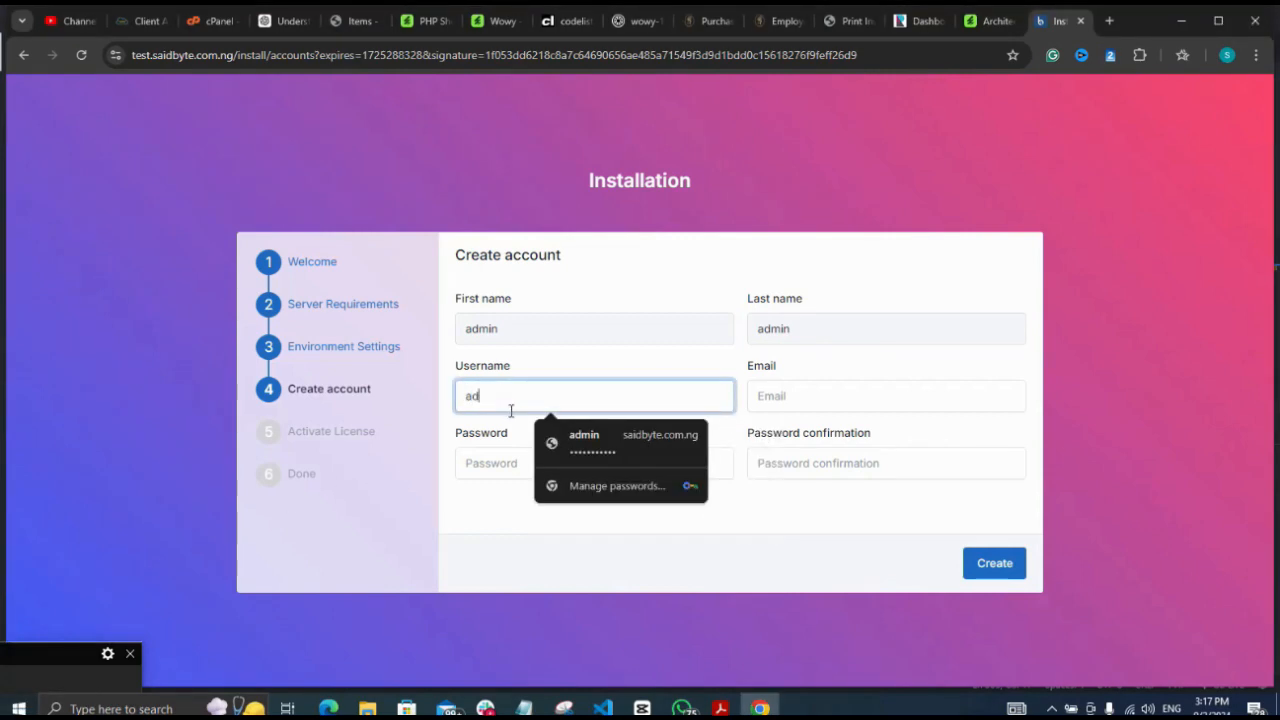
pyautogui.write('min')
# Choose the sample e-mail, enter the password and its confirmation, and submit the account
pyautogui.click(806, 400)
pyautogui.write('a')
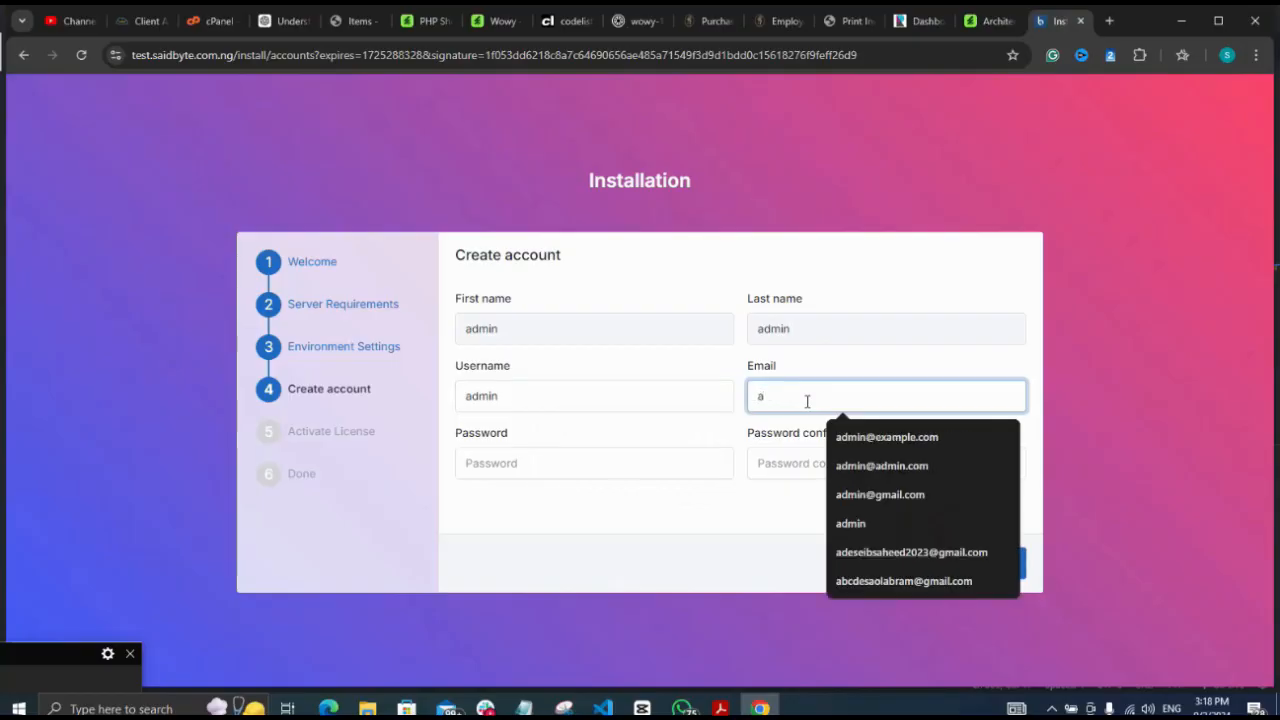
pyautogui.click(864, 440)
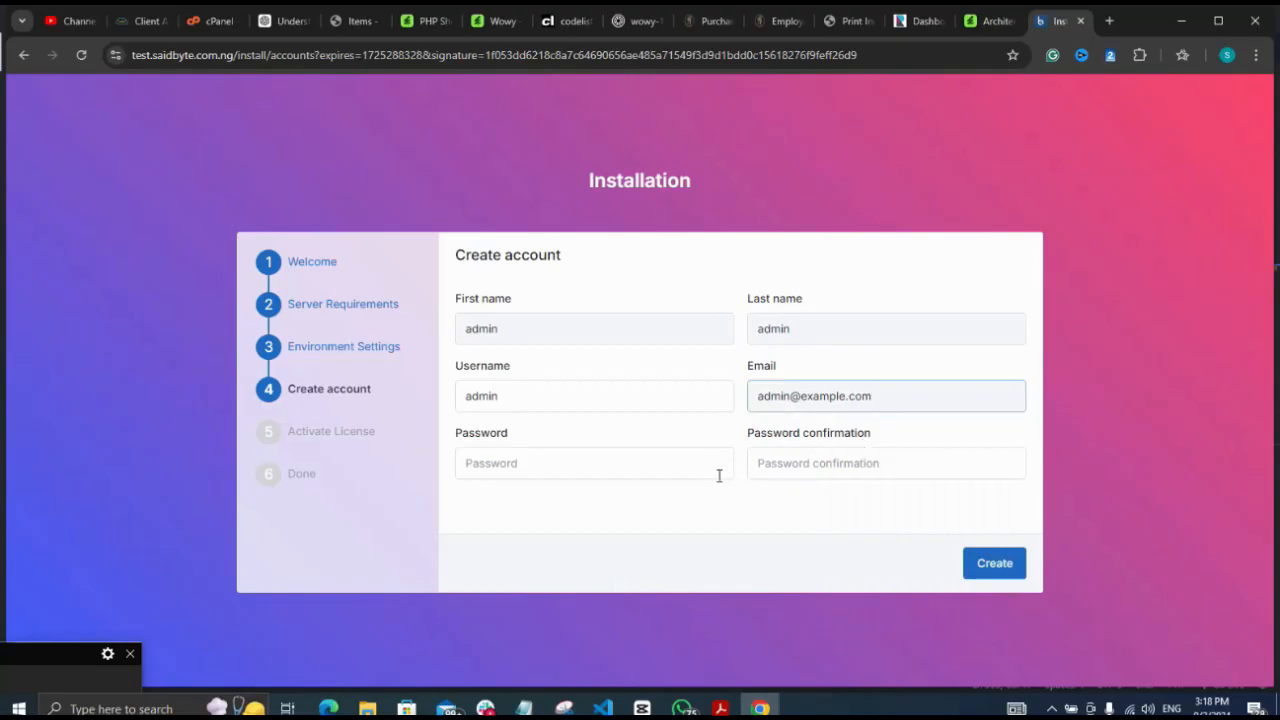
pyautogui.click(638, 468)
pyautogui.write('••')
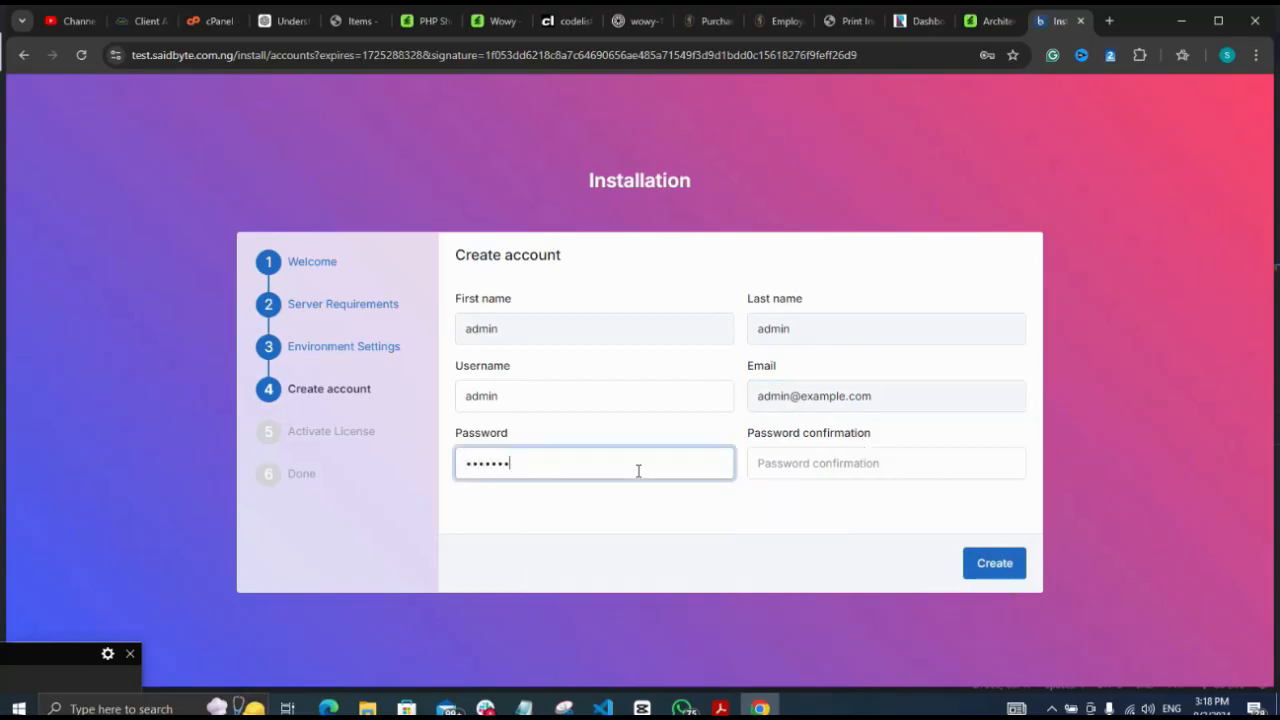
pyautogui.click(810, 470)
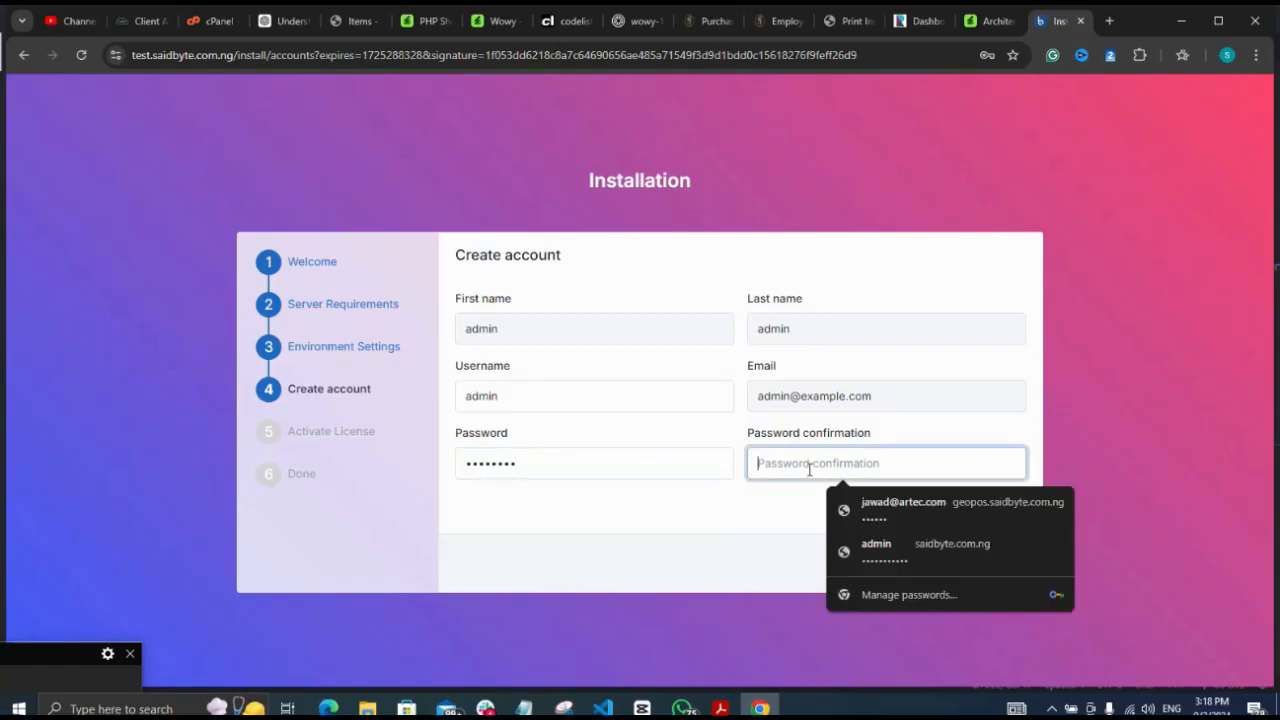
pyautogui.write('••')
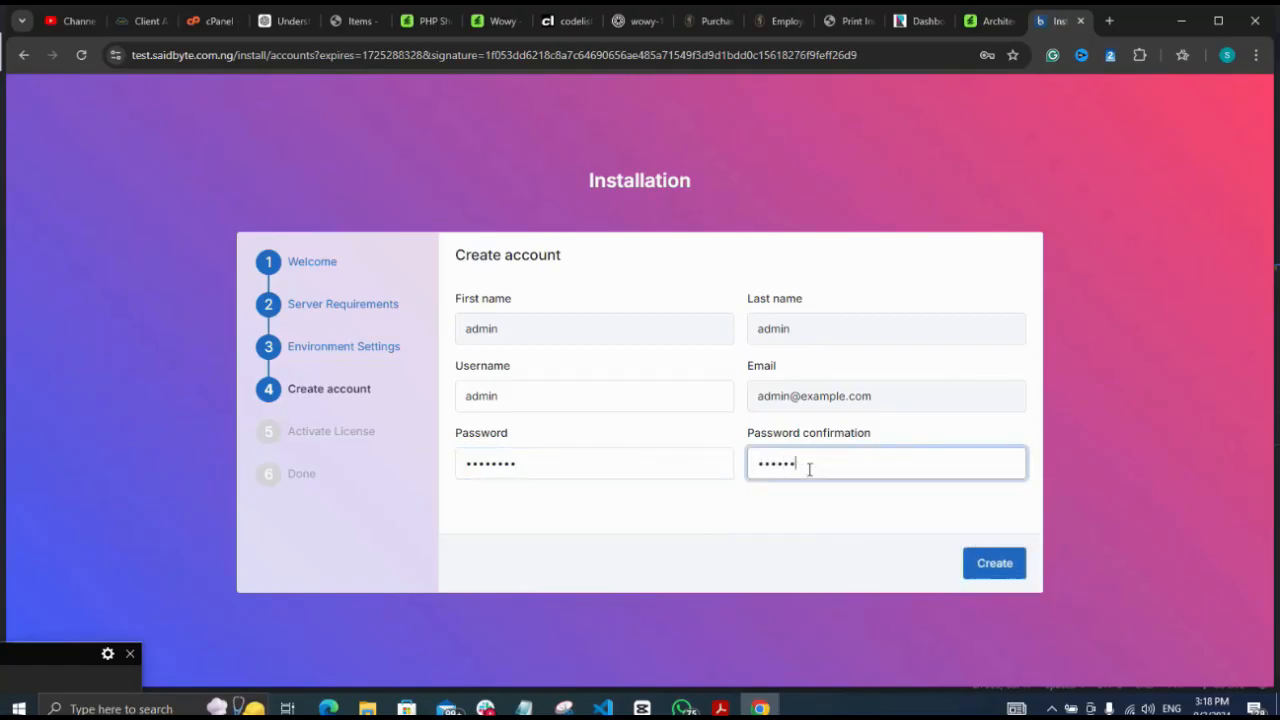
pyautogui.click(990, 565)
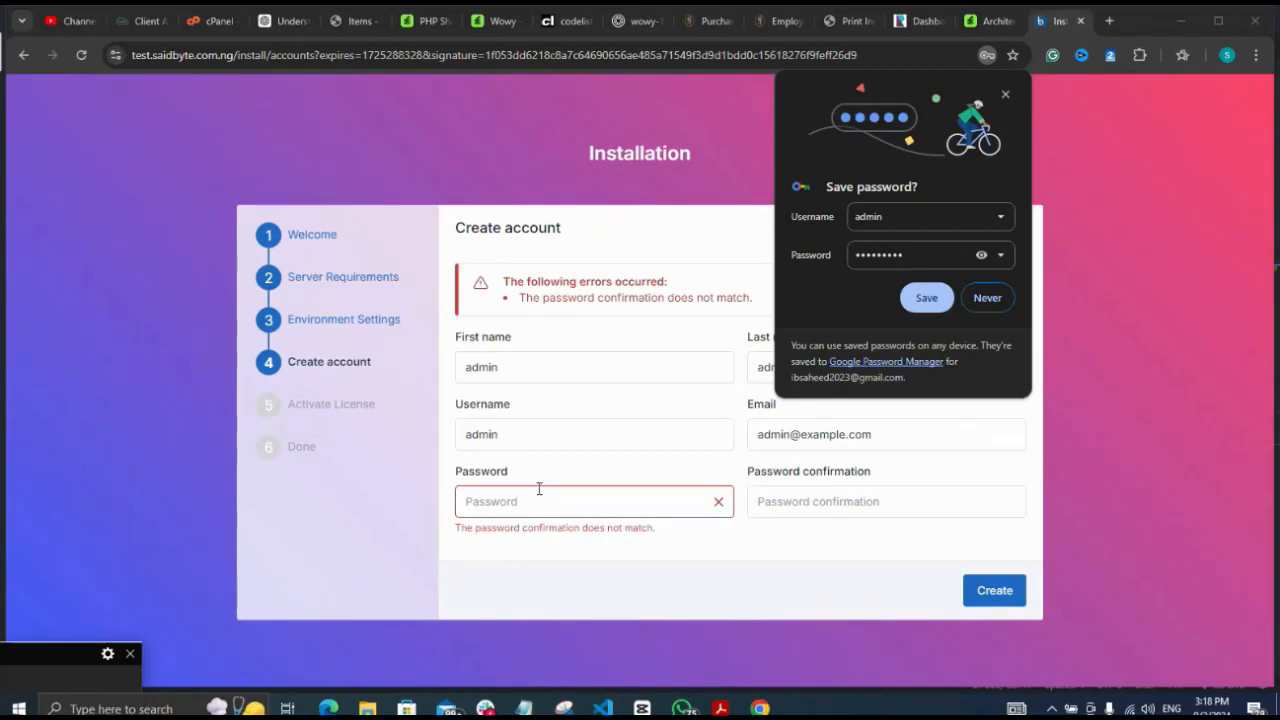
# Retype the admin password identically in Password and Password confirmation, then submit with Create
pyautogui.click(539, 488)
pyautogui.write('123')
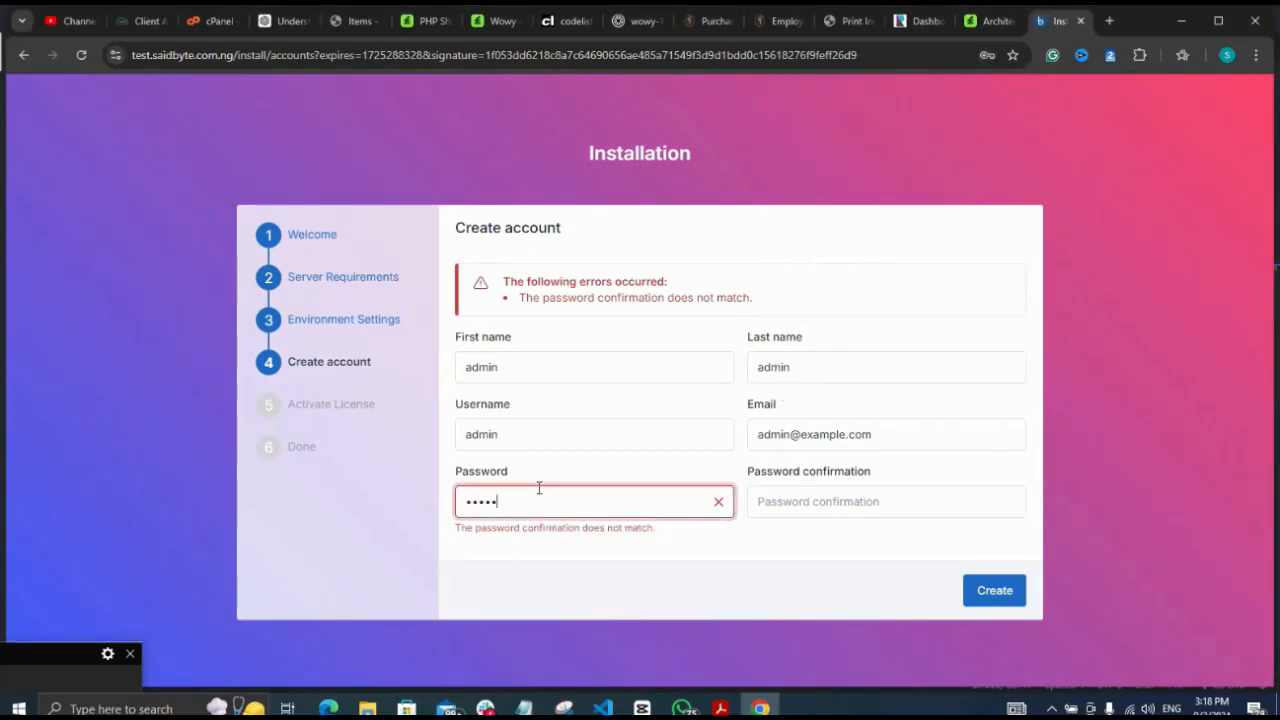
pyautogui.write('4567')
pyautogui.click(821, 507)
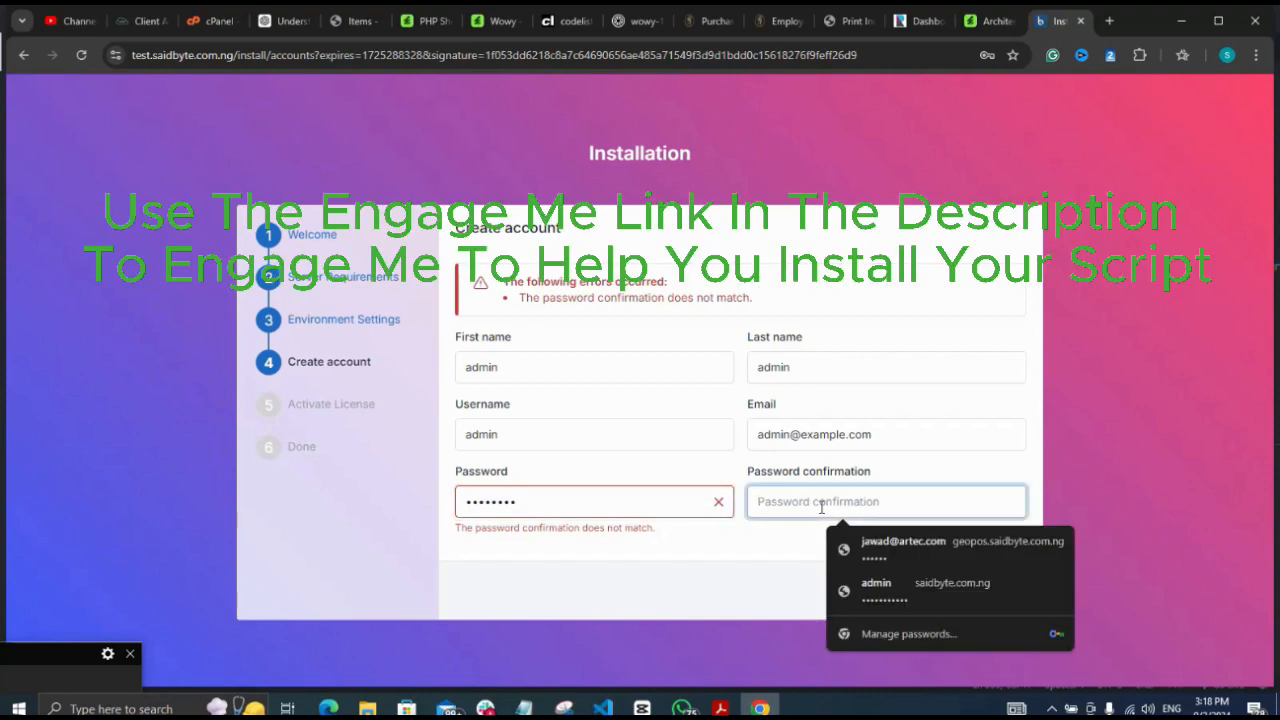
pyautogui.write('1')
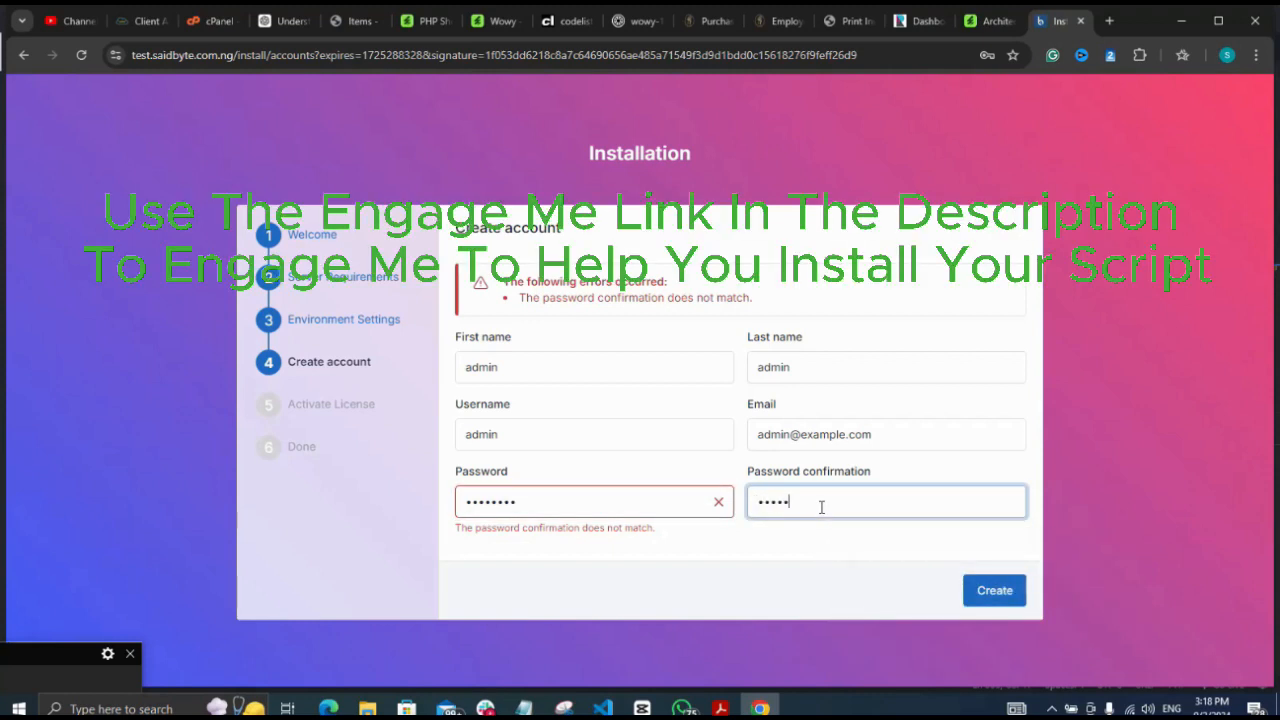
pyautogui.click(994, 592)
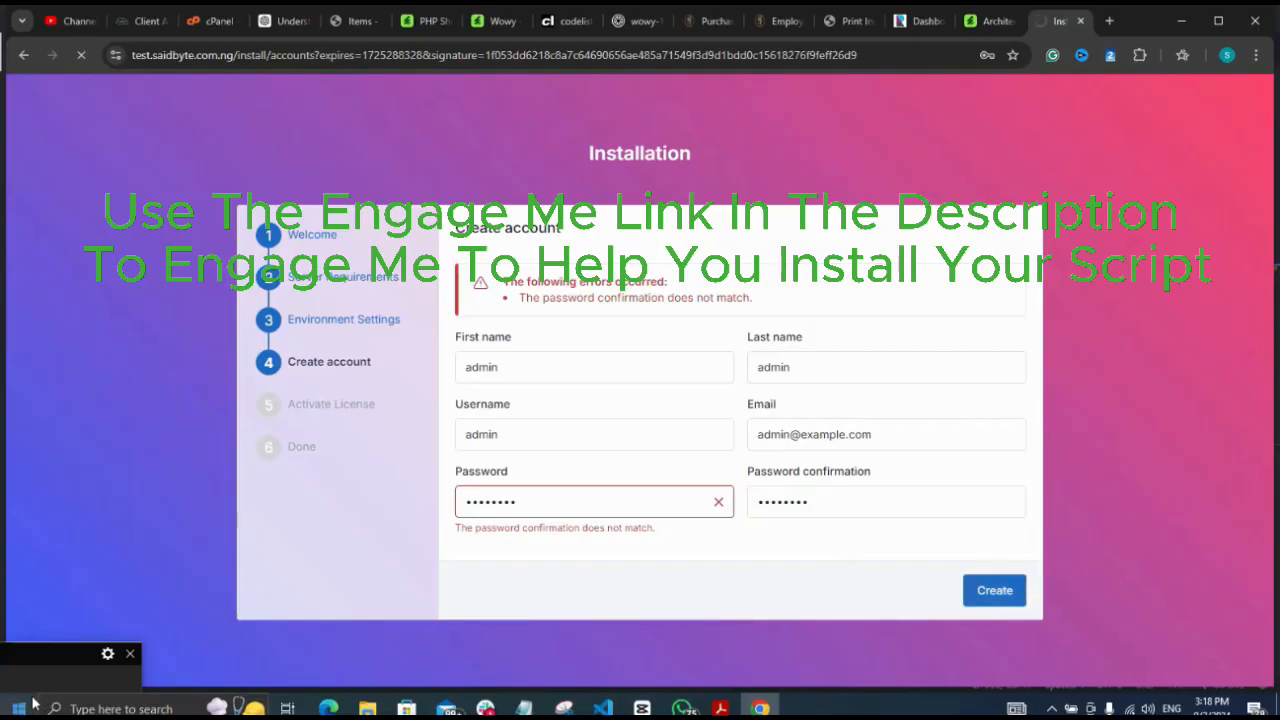
pyautogui.click(33, 655)
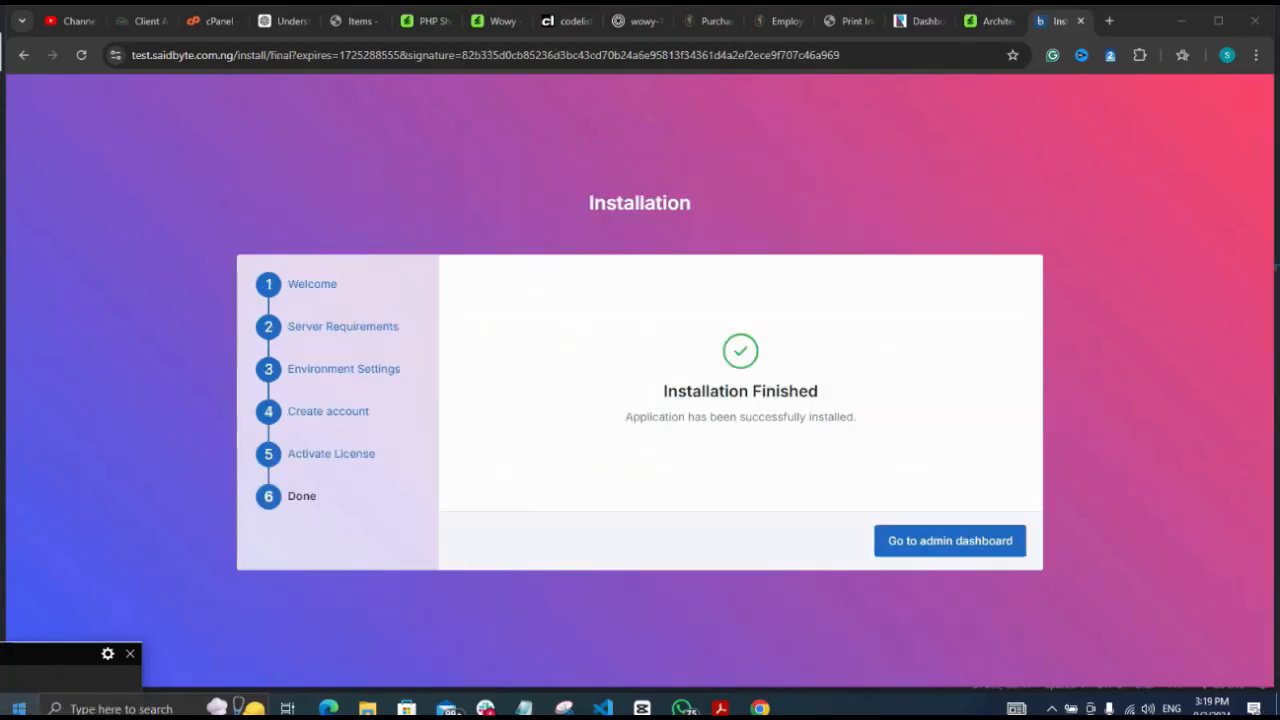
# Go to the Wowy admin dashboard showing 20 orders, 24 products, 10 customers and 238 reviews
pyautogui.click(976, 542)
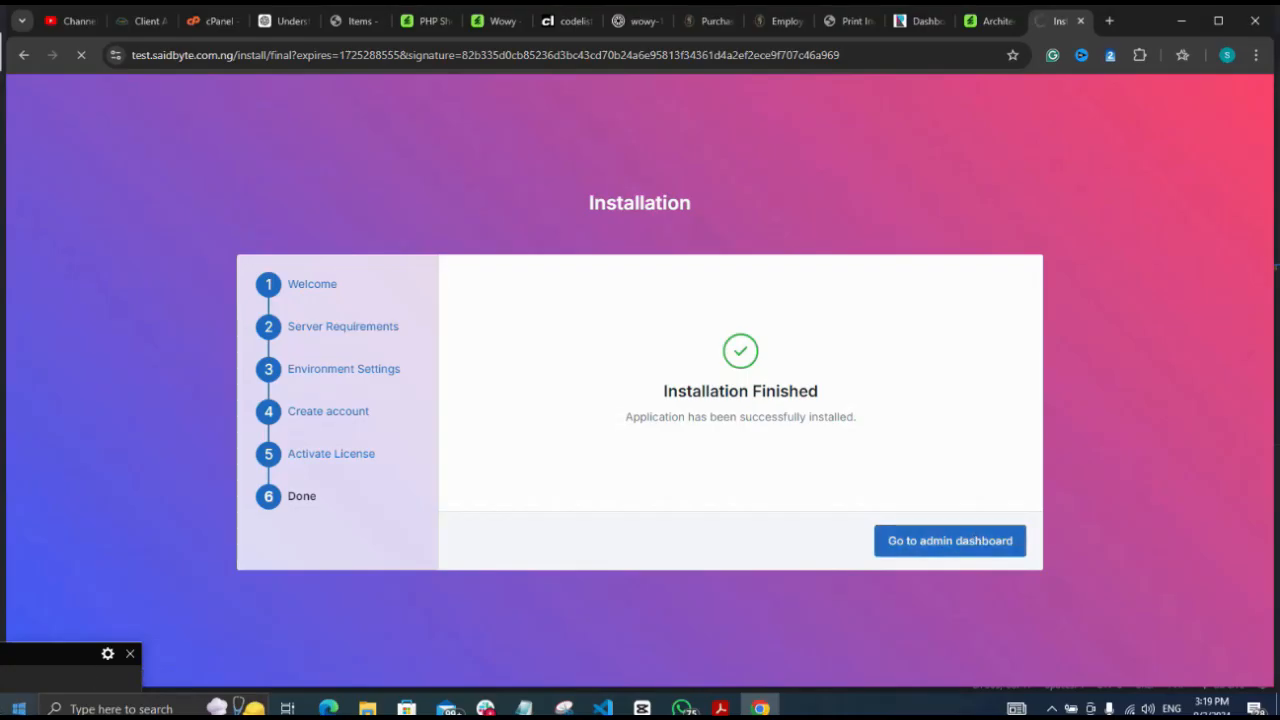
pyautogui.click(34, 676)
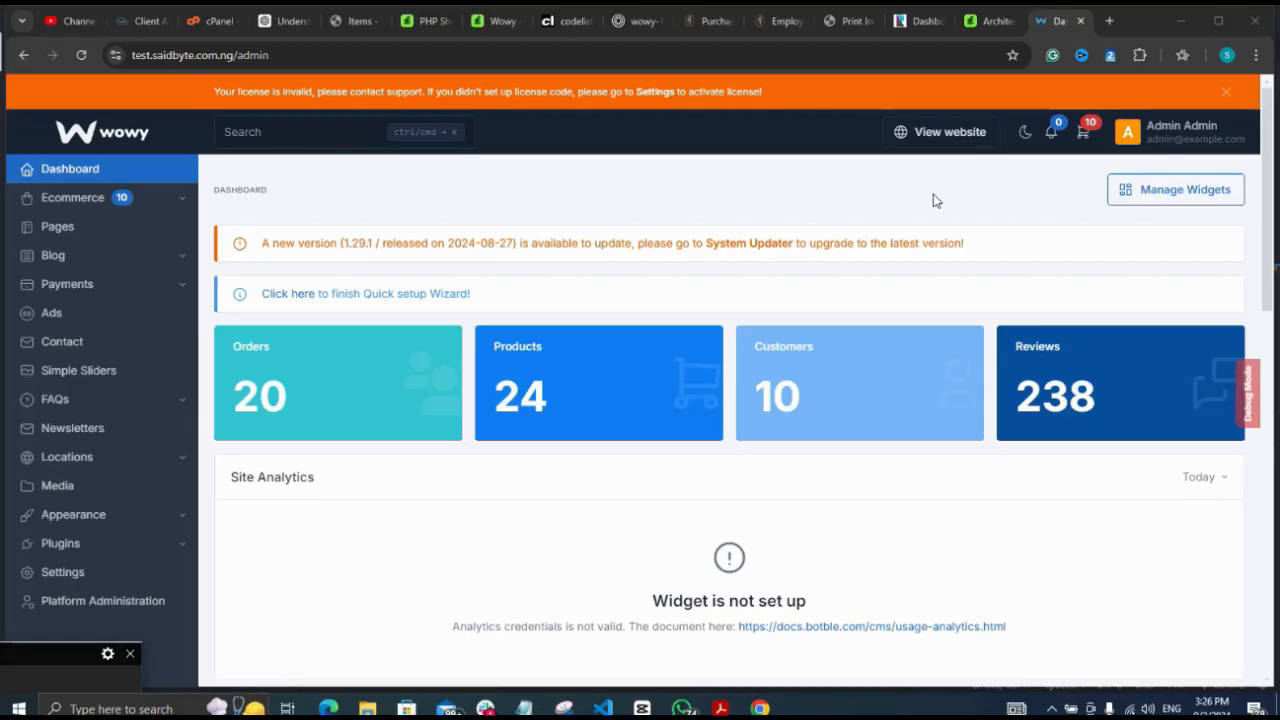
pyautogui.click(862, 199)
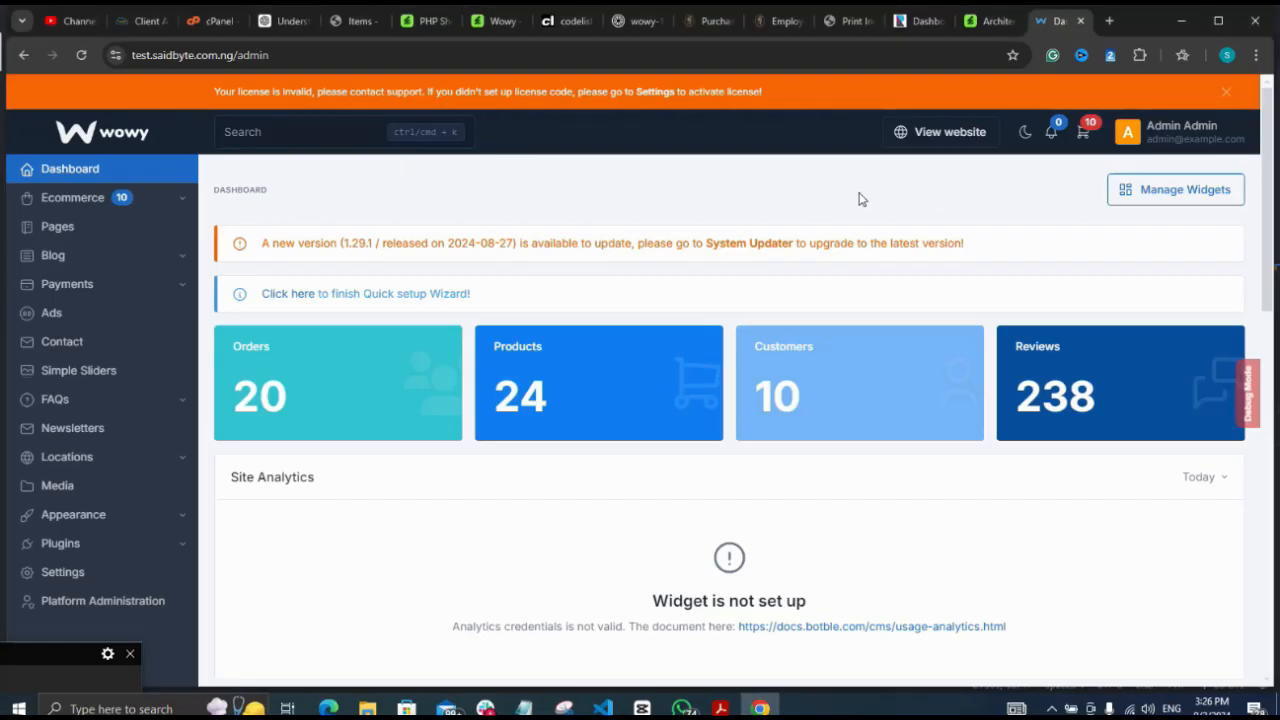